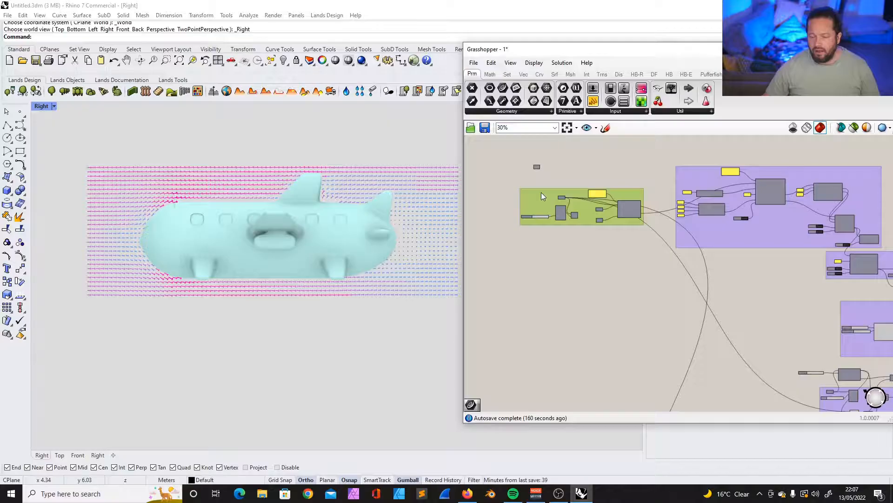
Examine the Geometry group, from the mesh and material preview to the inputs of the Butterfly_Create Butterfly Geometry component
scroll(569, 183, up, 5)
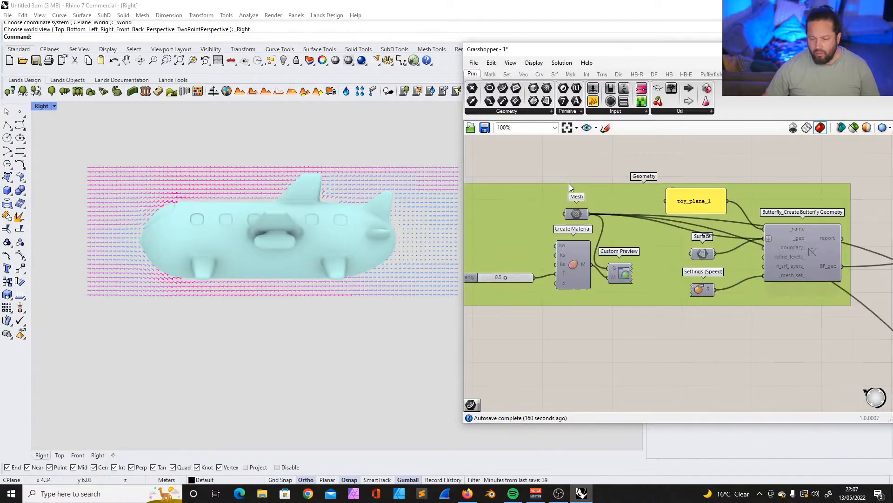
scroll(569, 184, down, 2)
scroll(621, 197, up, 3)
scroll(574, 197, down, 6)
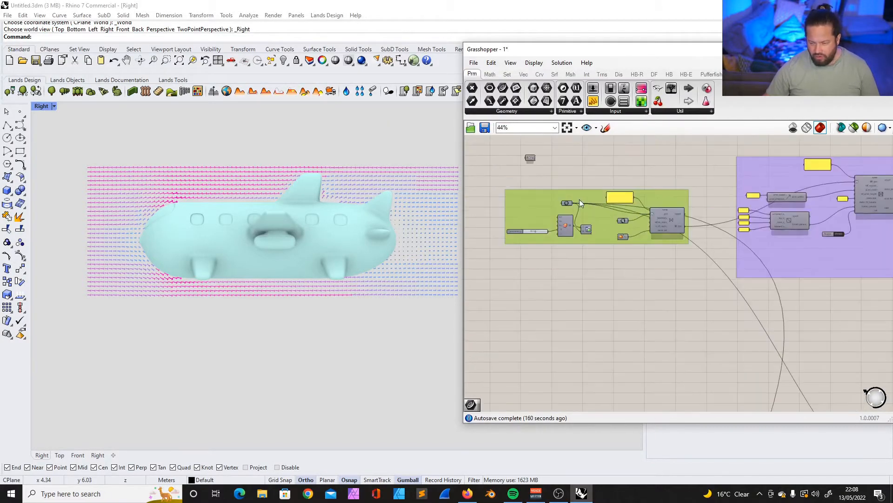
scroll(673, 212, up, 5)
click(652, 216)
scroll(580, 211, down, 4)
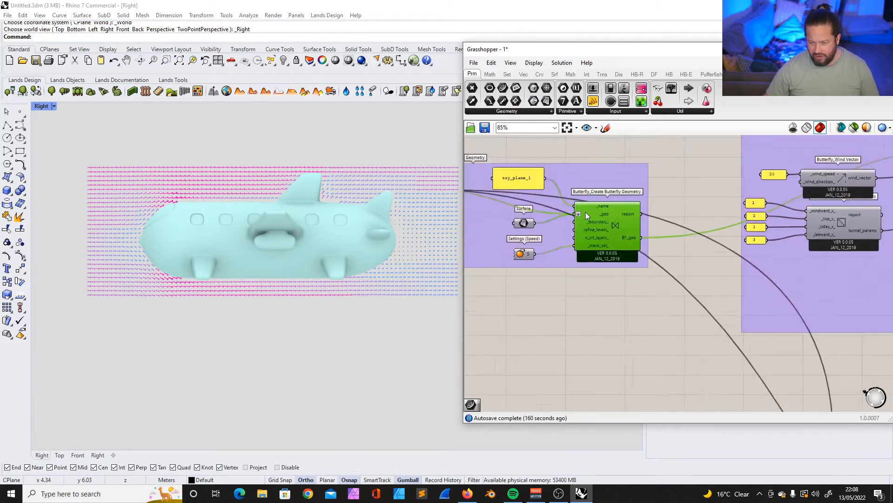
scroll(526, 192, up, 3)
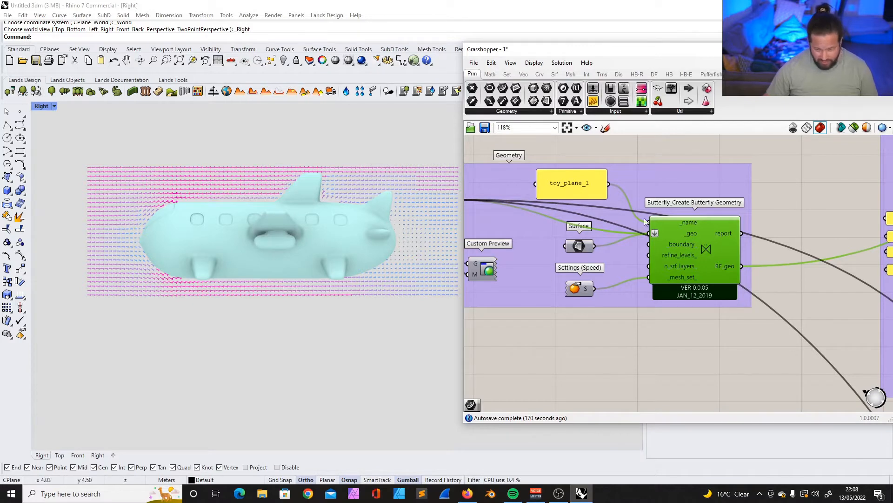
scroll(730, 236, up, 2)
scroll(731, 239, down, 3)
scroll(665, 238, up, 3)
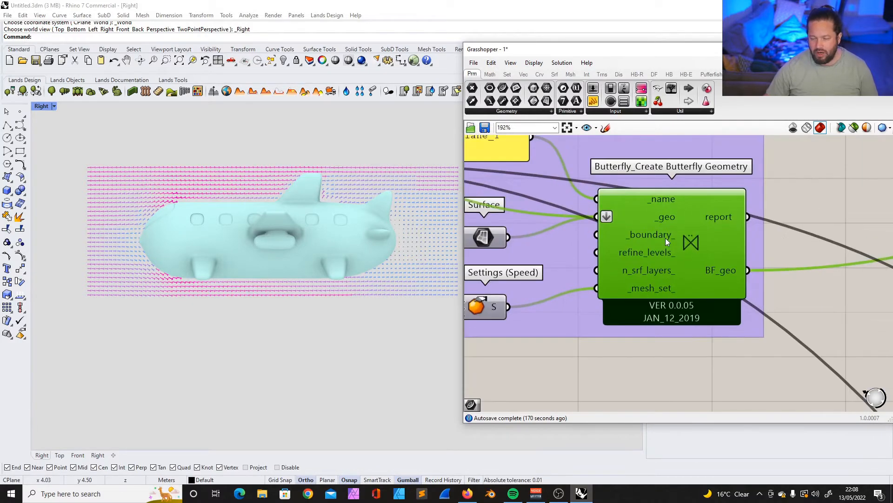
scroll(568, 231, down, 5)
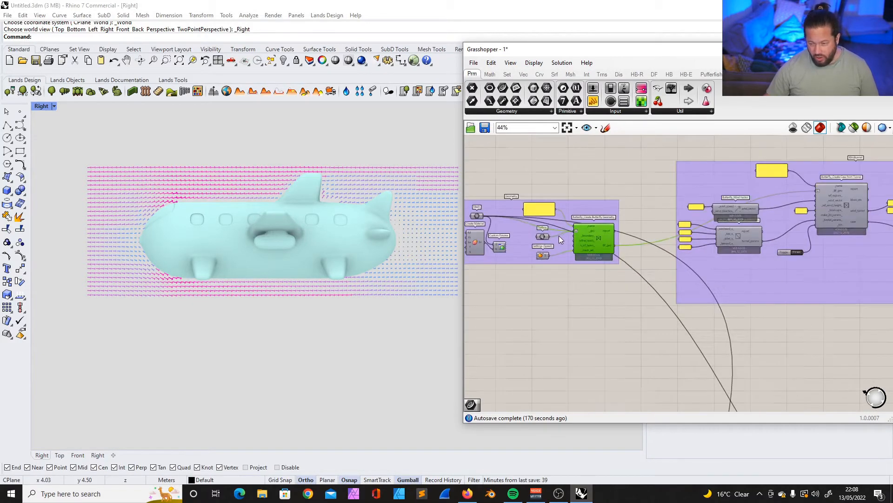
scroll(778, 228, up, 2)
scroll(725, 226, up, 1)
Inspect the Windtunnel group's Create Case from Tunnel component and the blockMesh and snappyHexMesh meshing components
scroll(681, 175, down, 3)
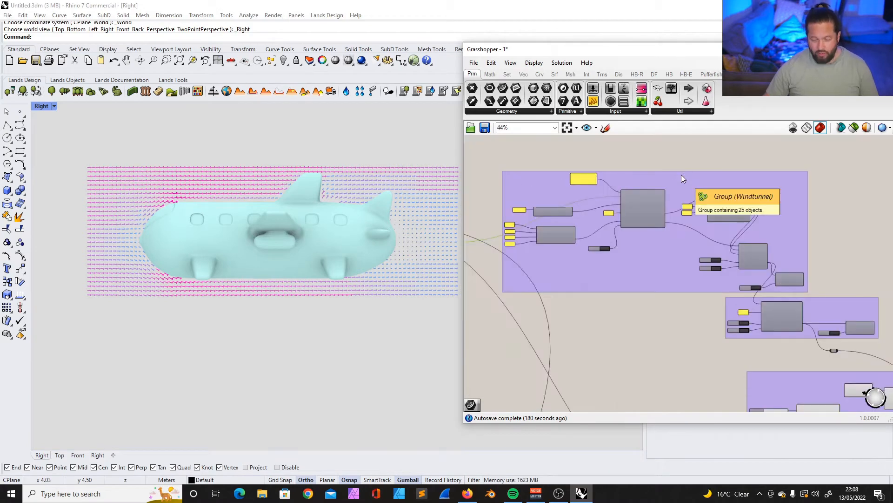
scroll(681, 175, up, 2)
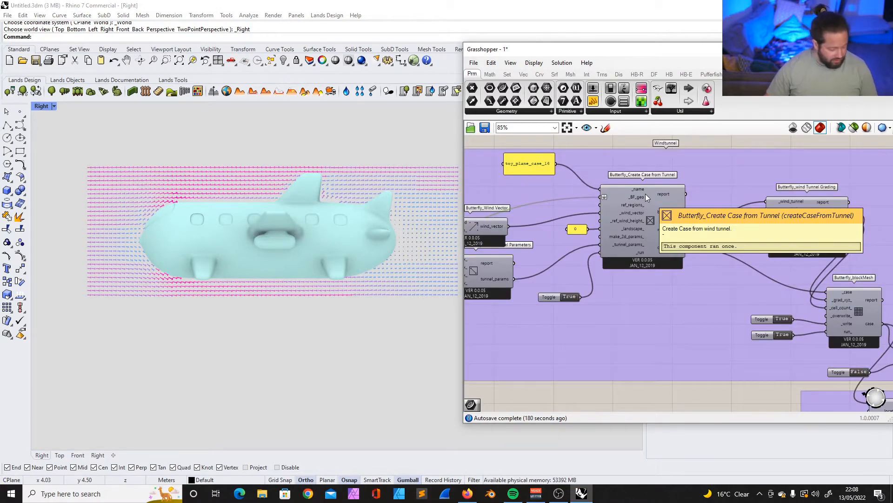
scroll(648, 194, down, 2)
scroll(565, 227, down, 3)
scroll(787, 270, up, 3)
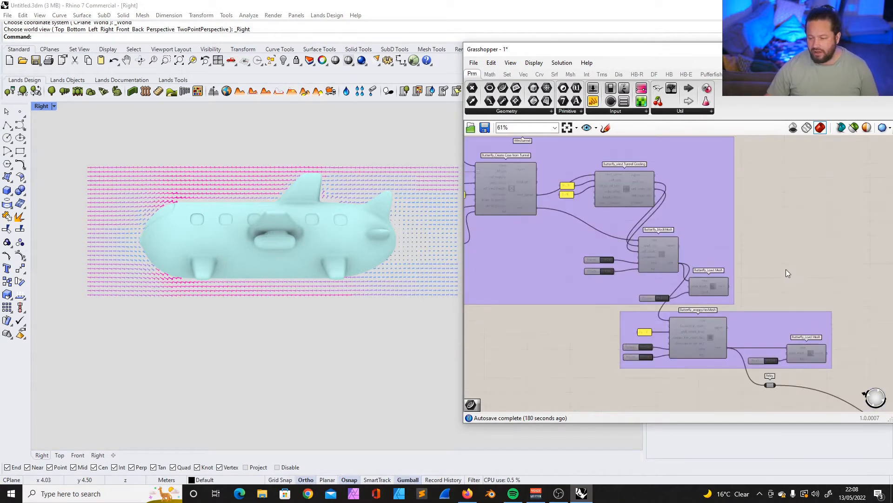
scroll(786, 269, up, 2)
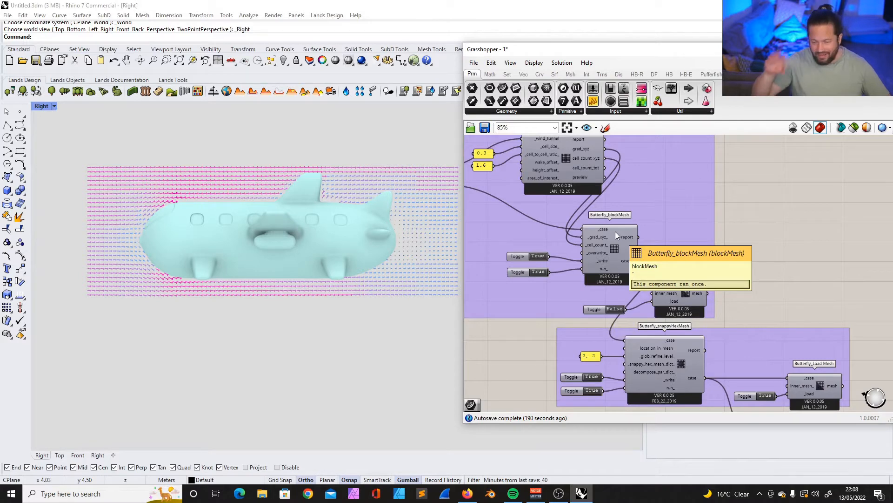
scroll(670, 181, down, 3)
scroll(674, 253, up, 5)
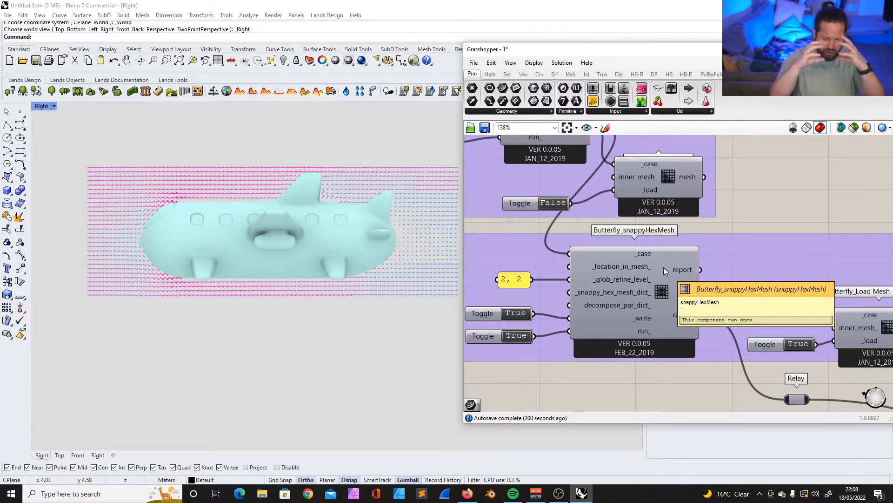
scroll(601, 248, down, 6)
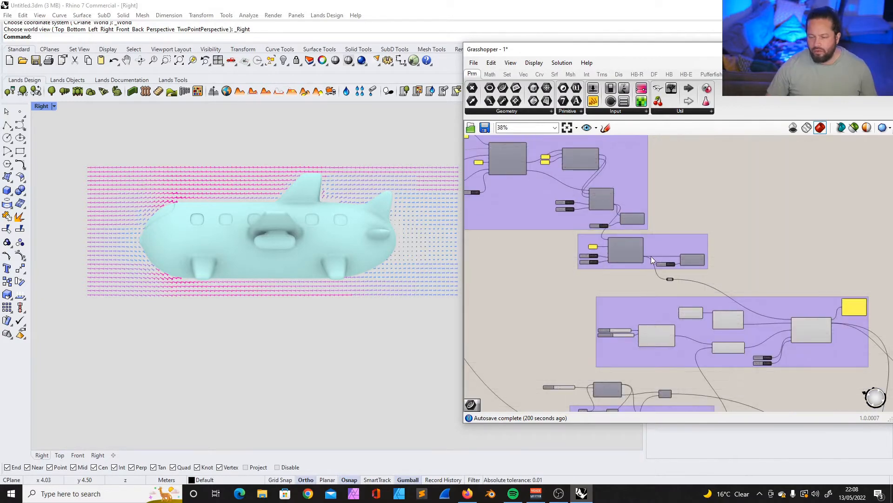
Review the Solution group's Butterfly_Solution, Steady Incompressible Recipe and Solution Parameters components, and compare the flow vectors around the plane's nose
scroll(651, 256, down, 3)
scroll(694, 299, up, 8)
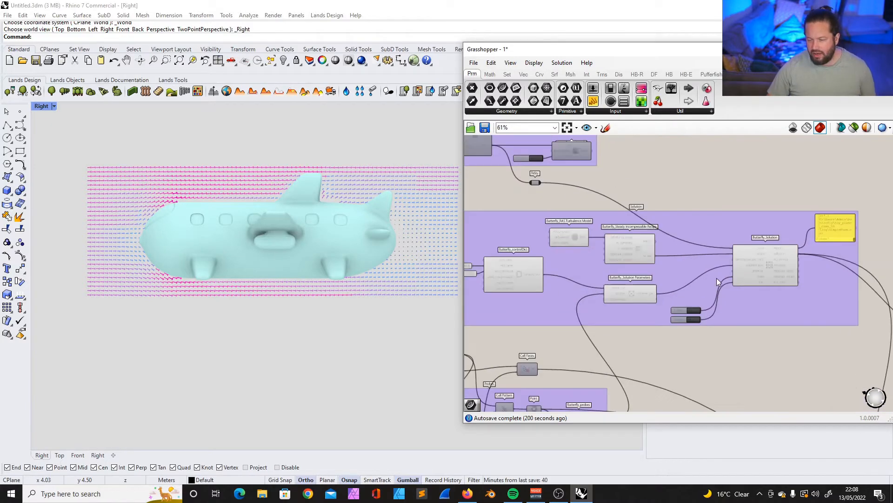
click(797, 234)
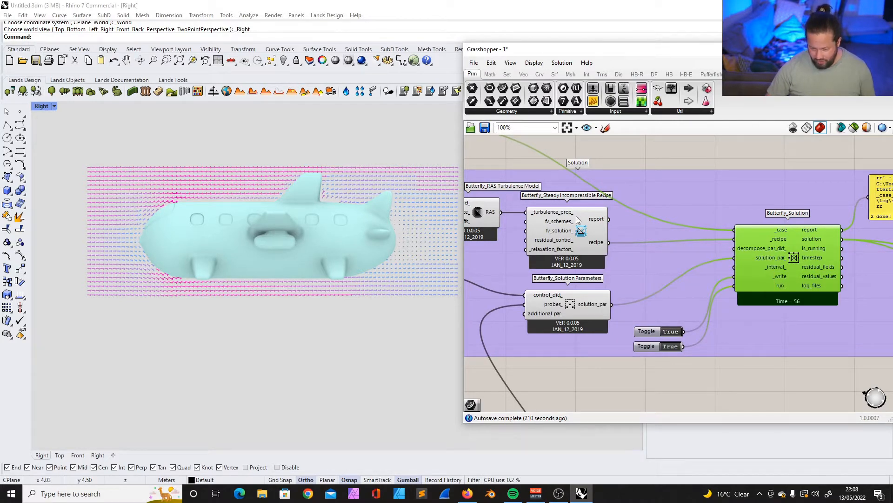
drag(577, 220, 580, 218)
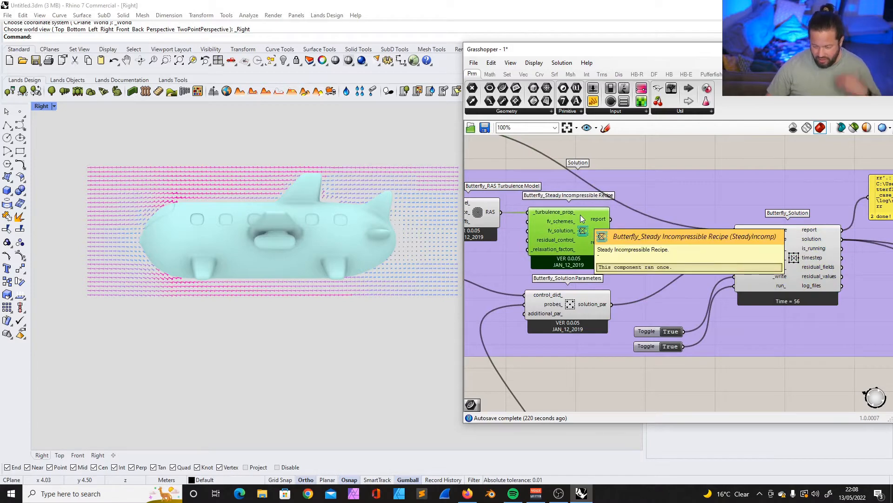
scroll(642, 291, down, 3)
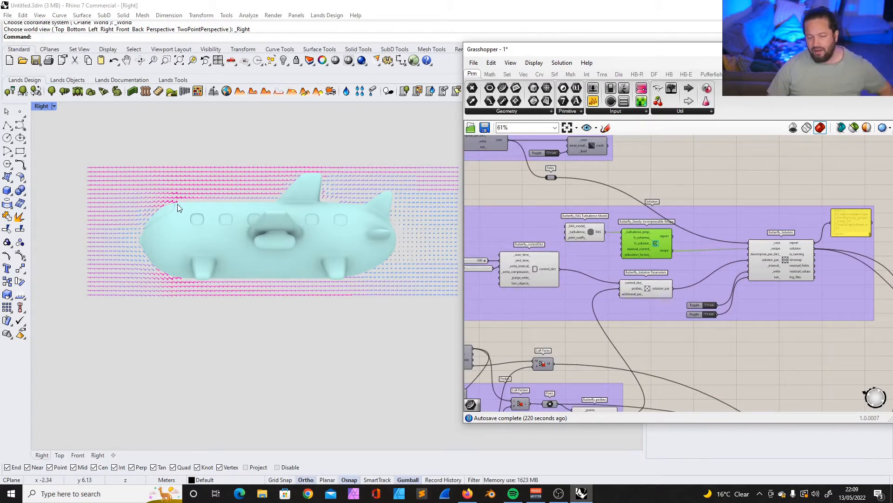
scroll(178, 207, up, 3)
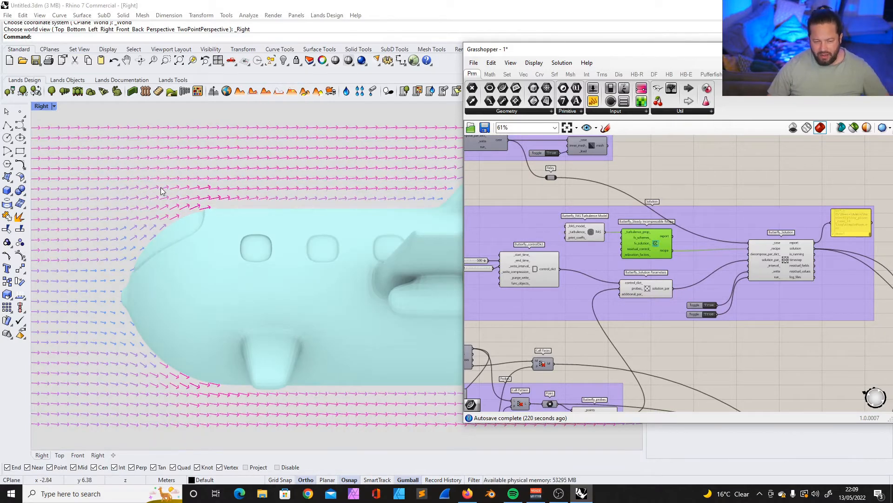
scroll(160, 187, down, 3)
scroll(605, 291, up, 5)
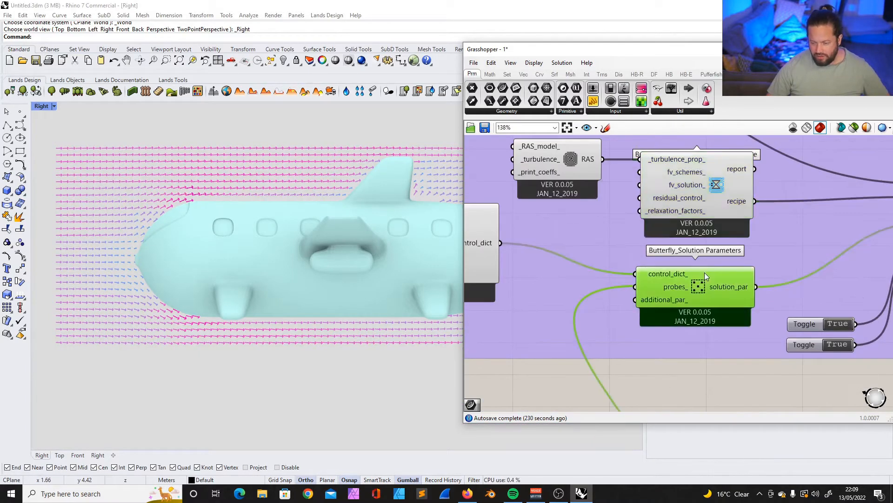
scroll(705, 272, down, 6)
scroll(65, 166, down, 3)
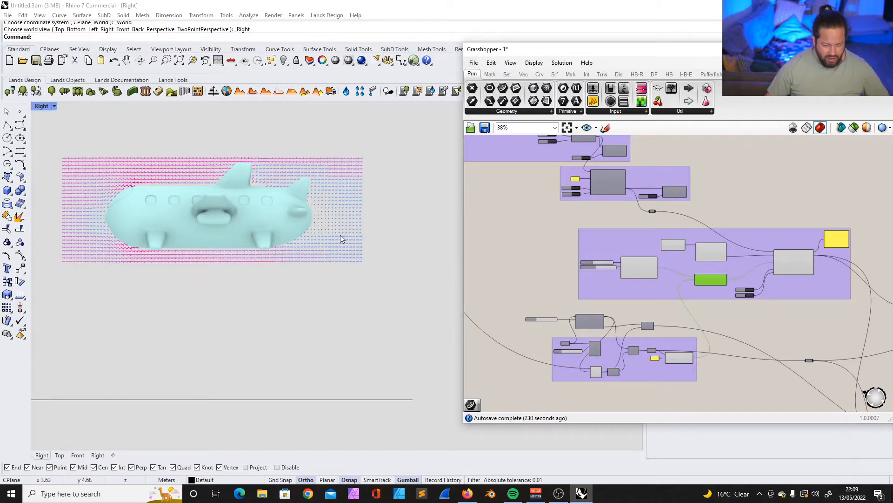
Examine the end time and write interval inputs of Butterfly_controlDict, along with the flow vectors behind the plane's tail fin
scroll(706, 284, up, 5)
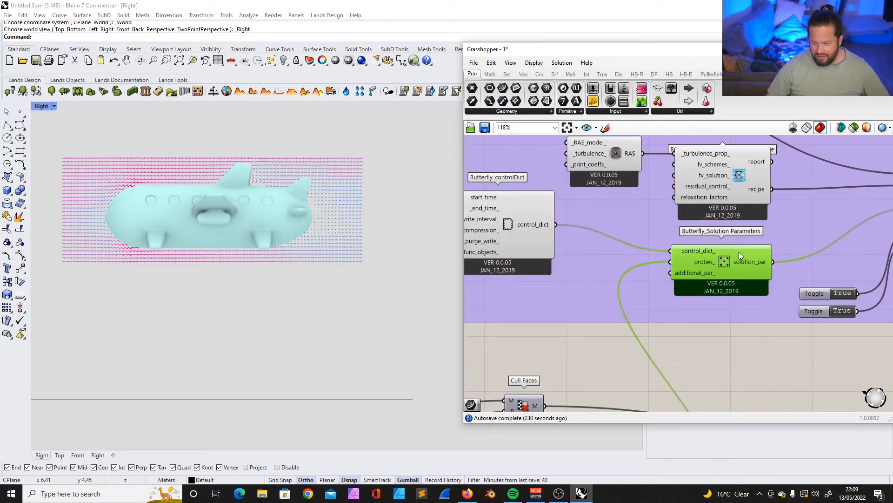
scroll(690, 255, down, 2)
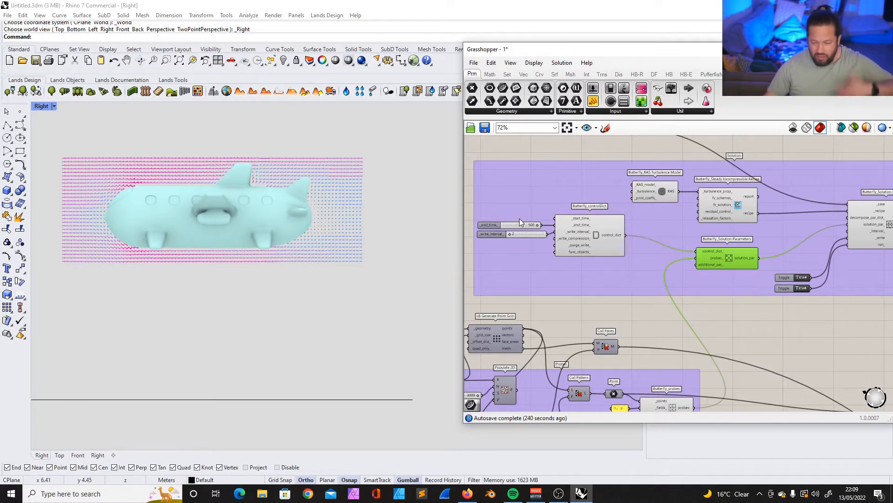
scroll(513, 232, up, 3)
scroll(278, 152, up, 6)
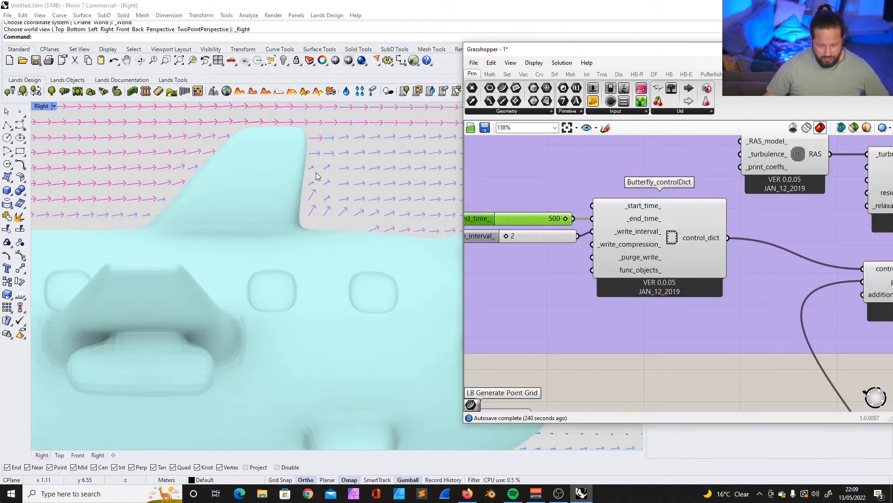
scroll(317, 176, down, 6)
scroll(653, 239, down, 3)
scroll(709, 186, up, 3)
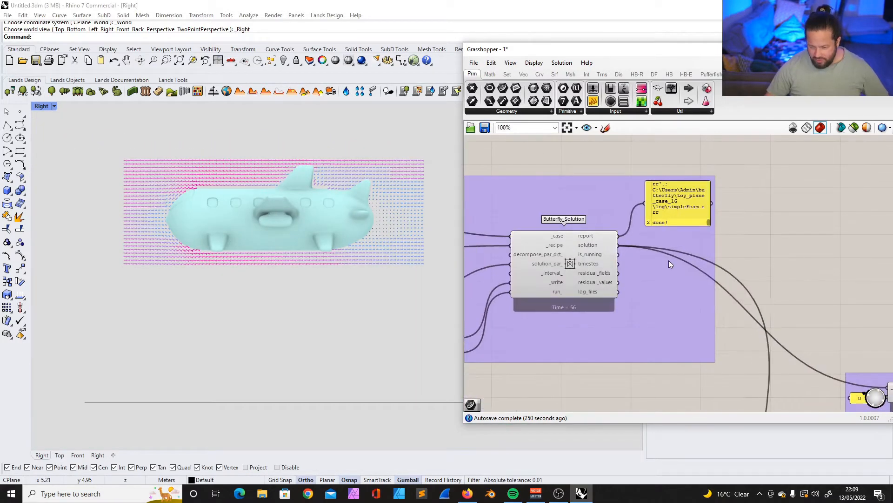
scroll(699, 260, down, 2)
mouse_move(631, 268)
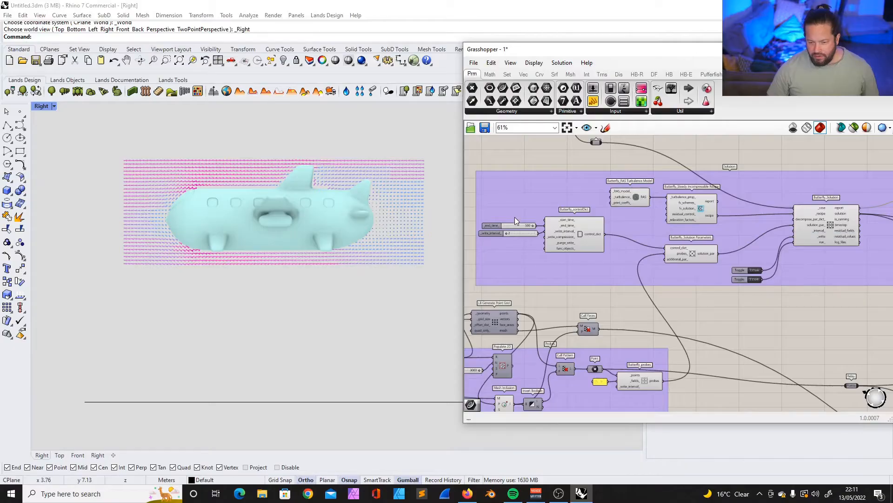
scroll(514, 217, up, 4)
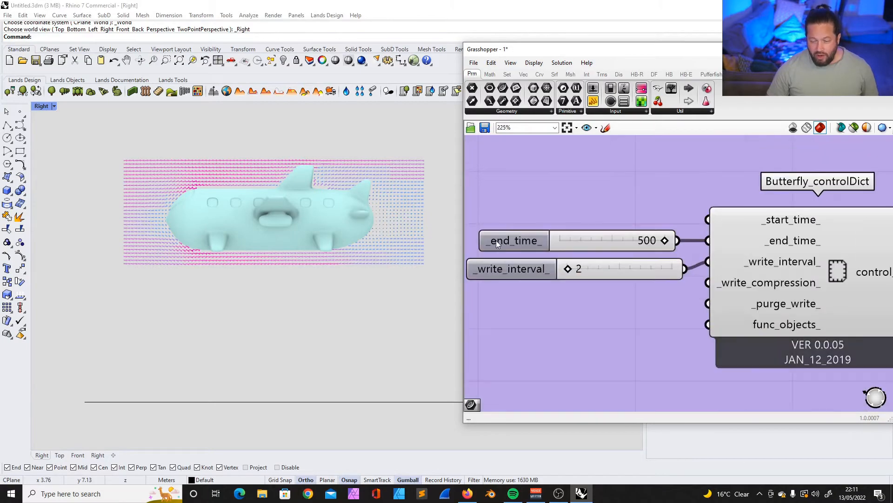
scroll(720, 247, down, 3)
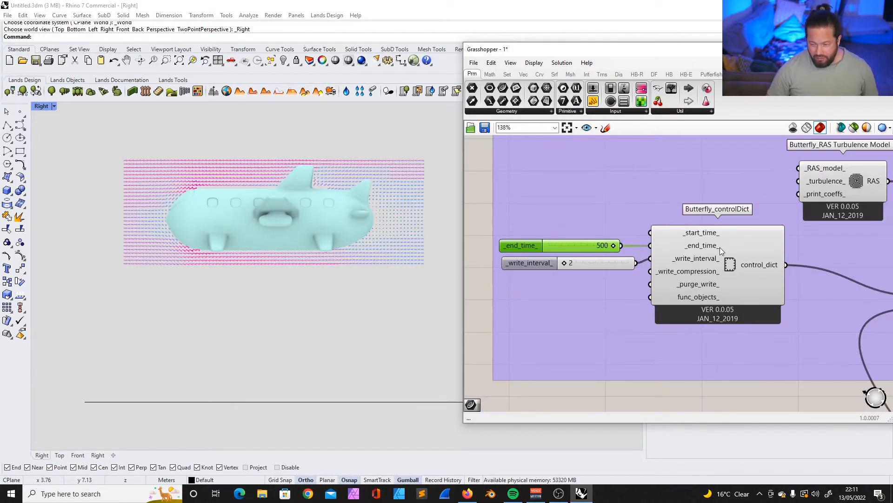
scroll(705, 242, up, 2)
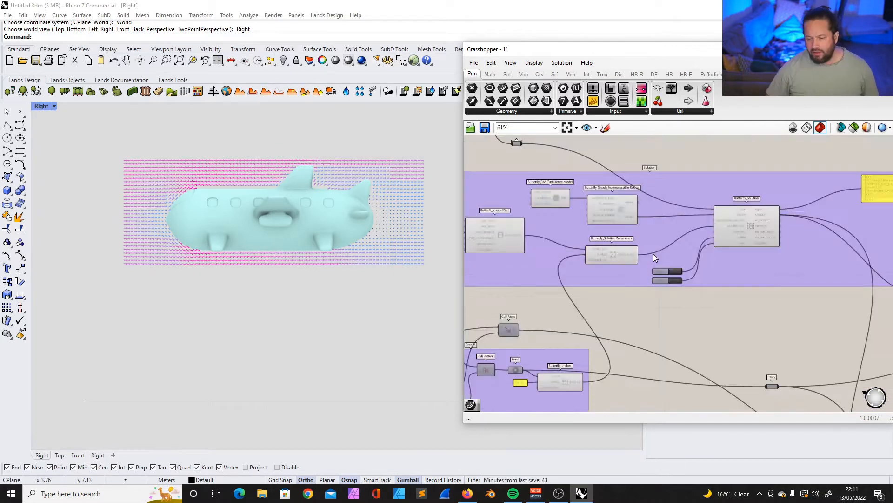
Inspect the flow around the plane, the Butterfly_Solution report output, the wind tunnel case name and the controlDict sliders
scroll(654, 253, up, 3)
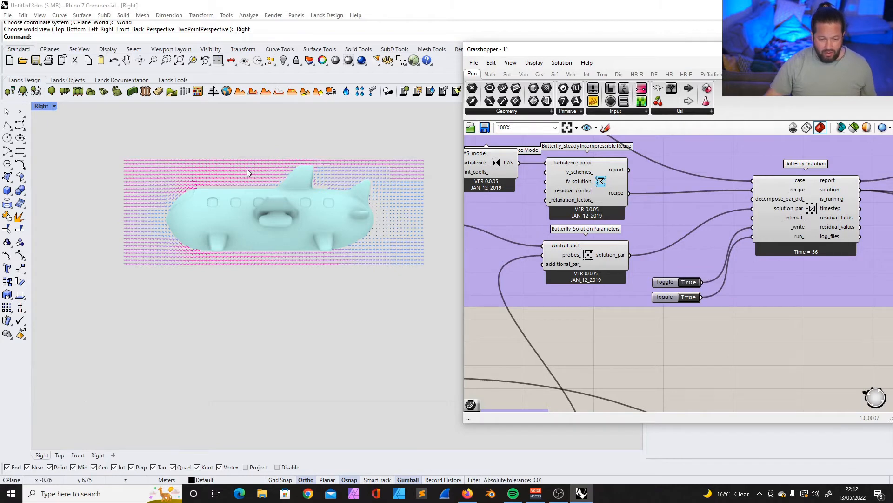
scroll(185, 178, up, 5)
scroll(184, 178, down, 4)
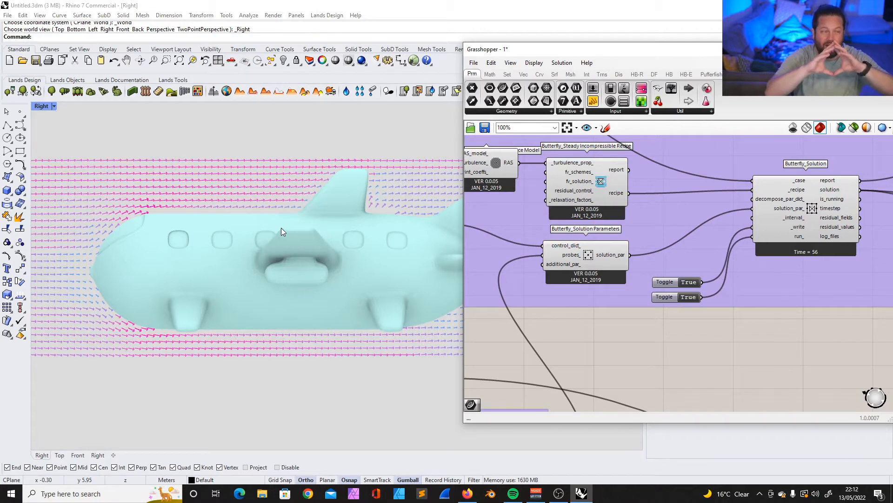
scroll(577, 180, down, 6)
scroll(708, 157, up, 4)
scroll(675, 187, down, 4)
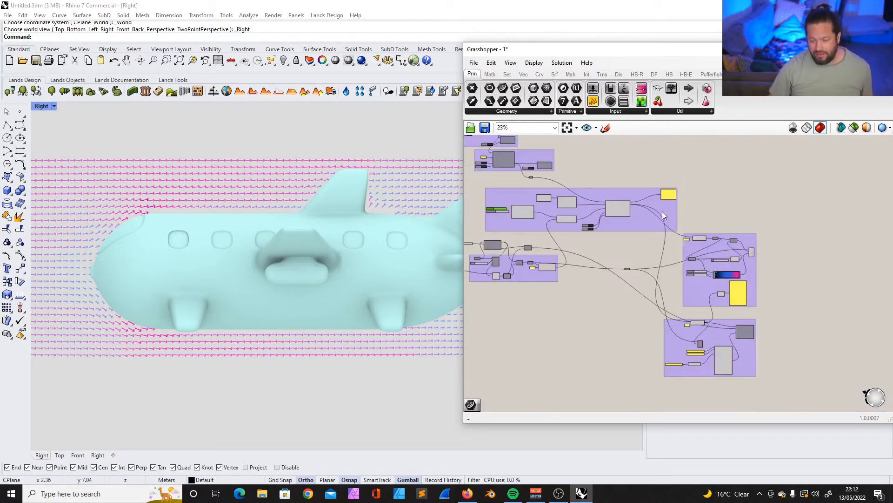
scroll(654, 191, up, 5)
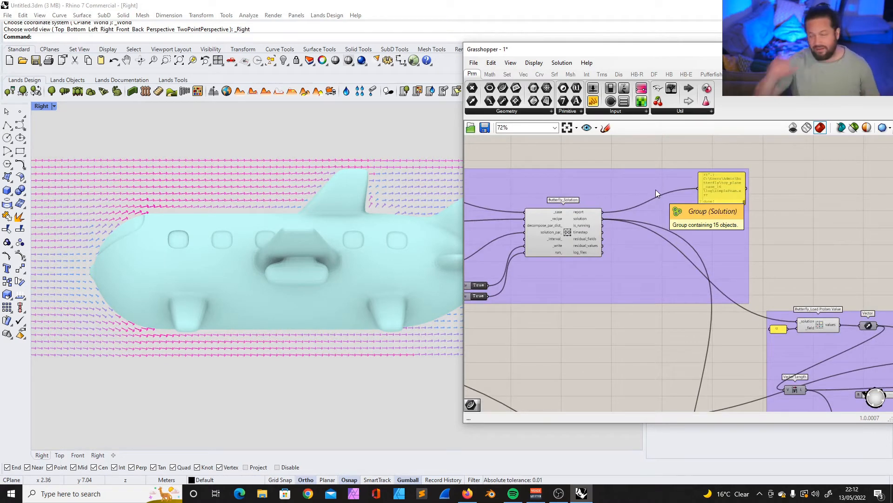
scroll(741, 250, down, 5)
scroll(596, 190, up, 8)
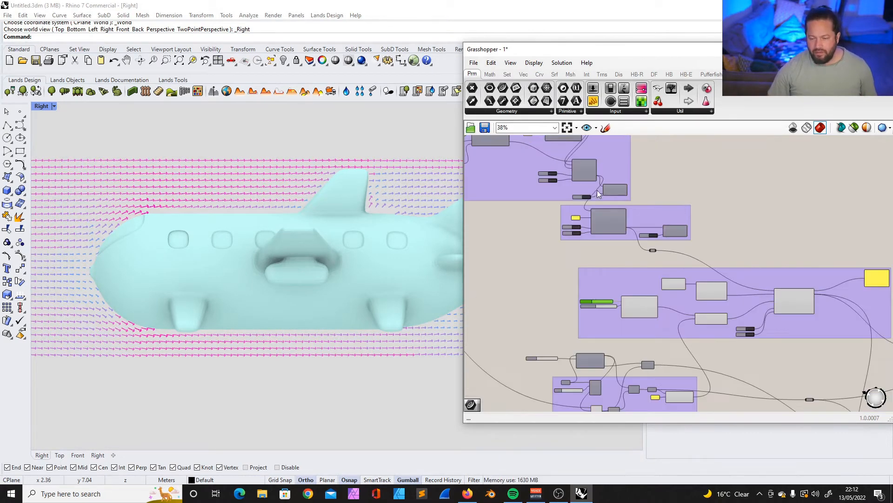
scroll(590, 183, down, 7)
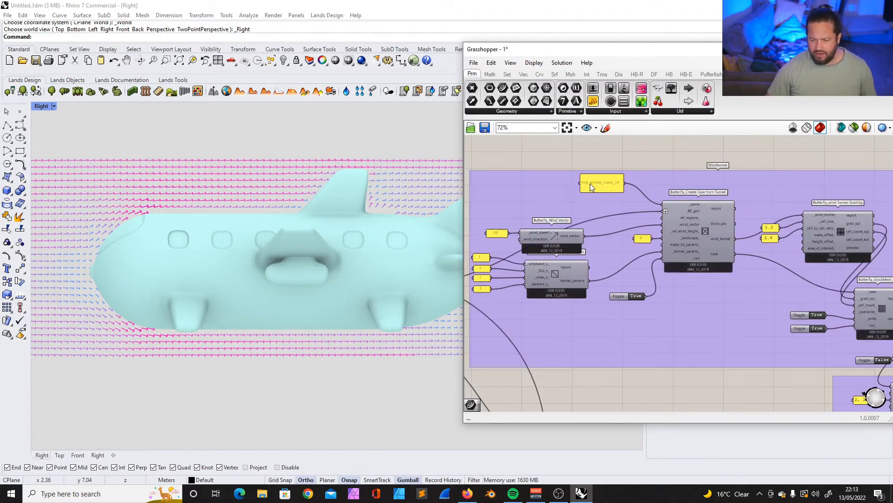
scroll(730, 349, up, 4)
scroll(712, 233, up, 6)
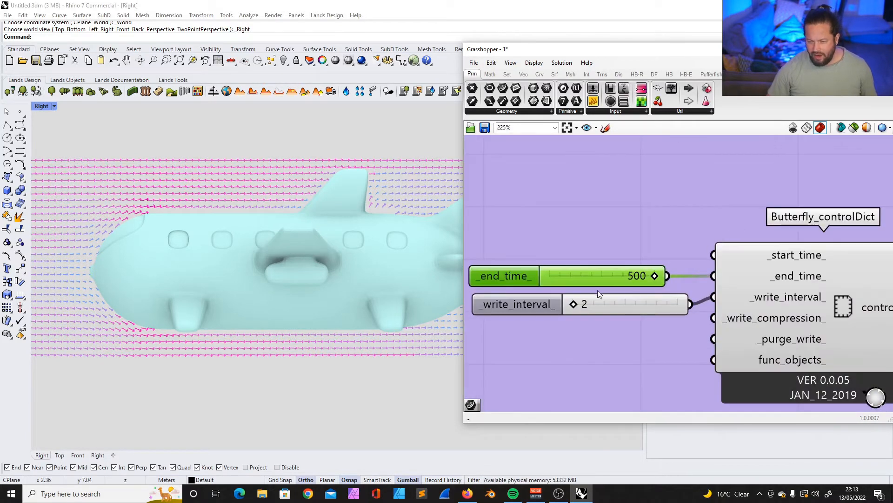
click(595, 303)
double_click(596, 303)
key(BackSpace)
text(1)
key(Escape)
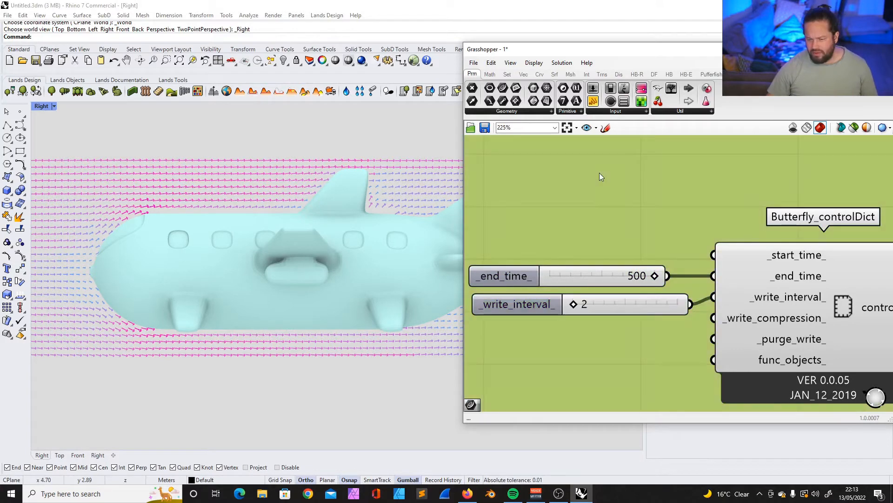
Rename the wind tunnel case in the Windtunnel group's name panel as toy_plane_case_17
scroll(585, 193, down, 10)
scroll(585, 189, up, 10)
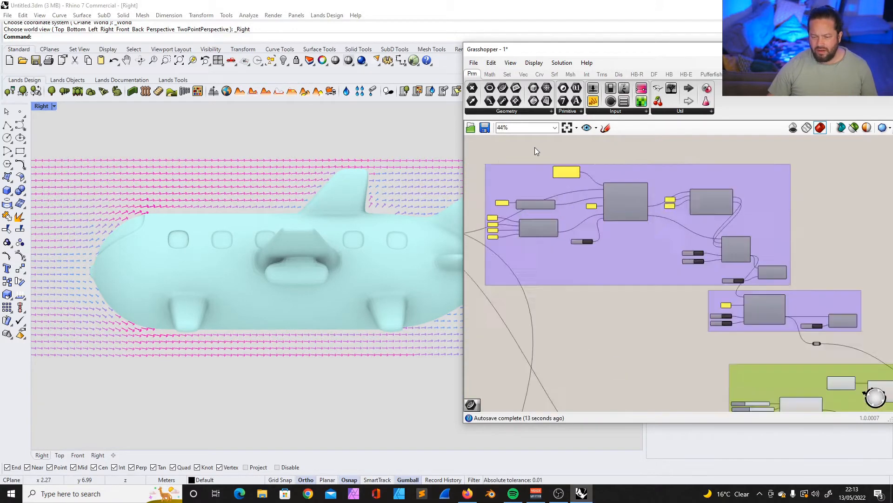
double_click(666, 219)
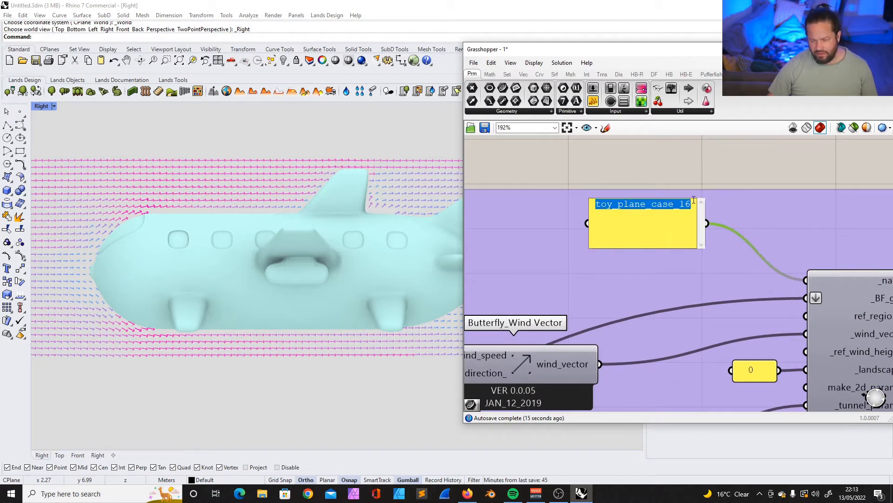
key(End)
key(BackSpace)
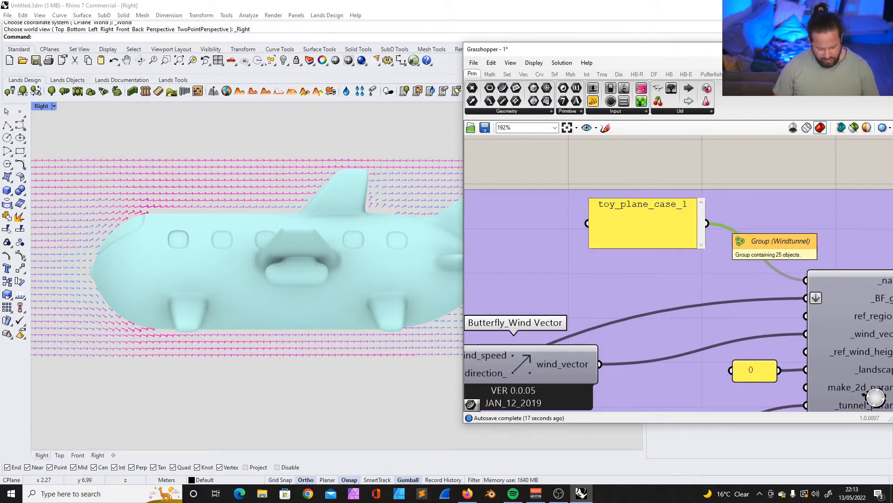
text(7)
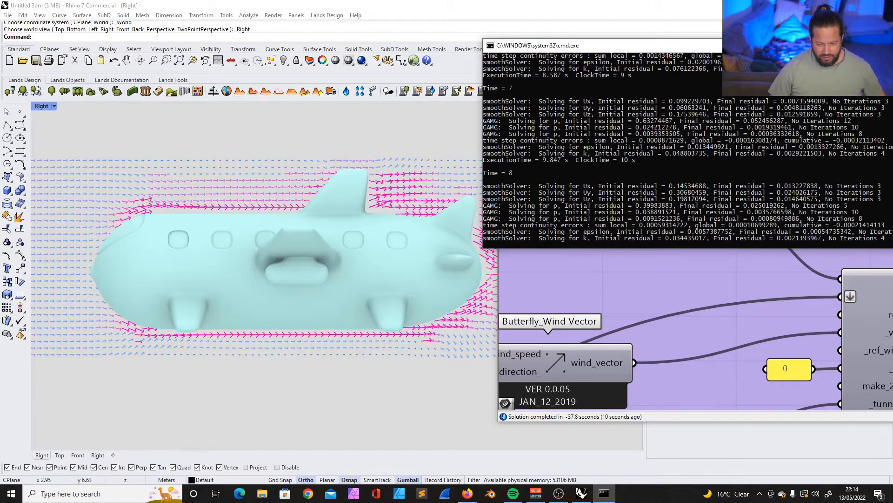
Move the solver console and Grasshopper windows clear of the plane and check the Butterfly_Solution component's progress
drag(619, 45, 721, 32)
drag(557, 51, 613, 43)
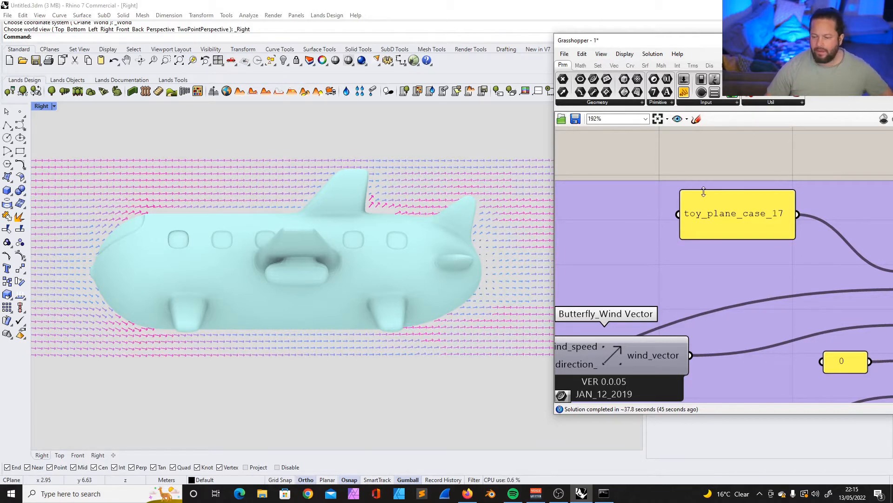
scroll(666, 238, down, 10)
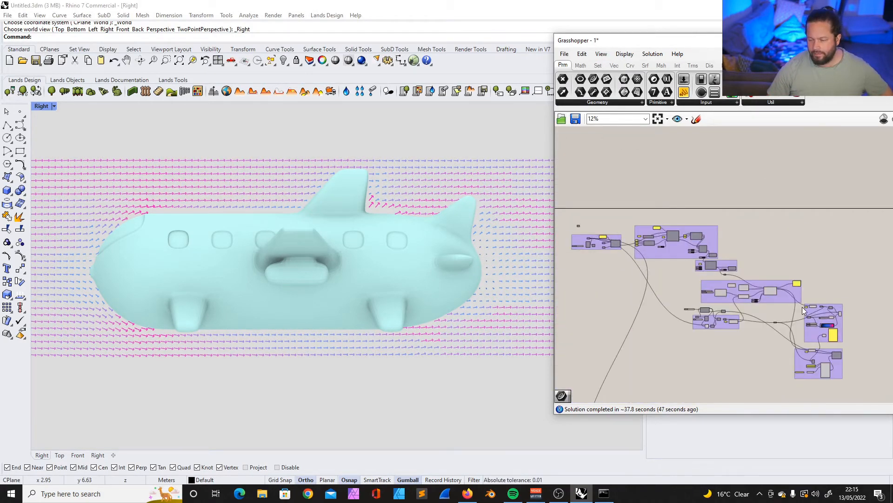
scroll(744, 287, up, 10)
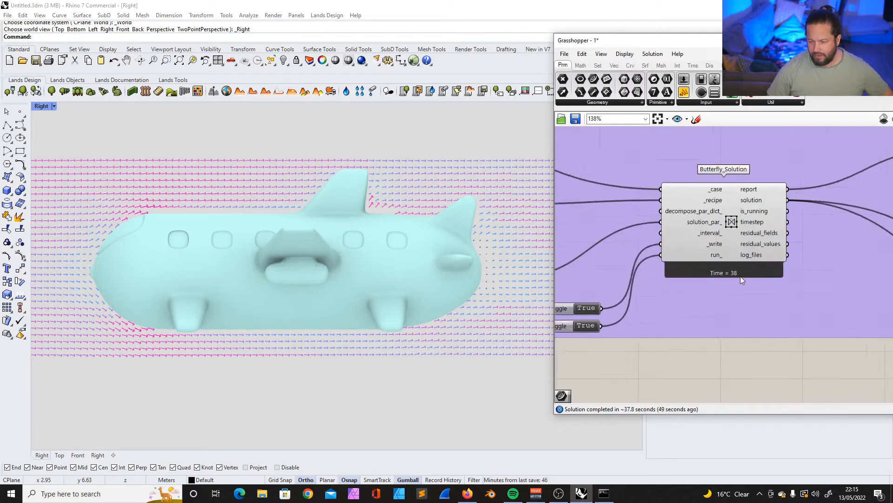
scroll(741, 279, up, 2)
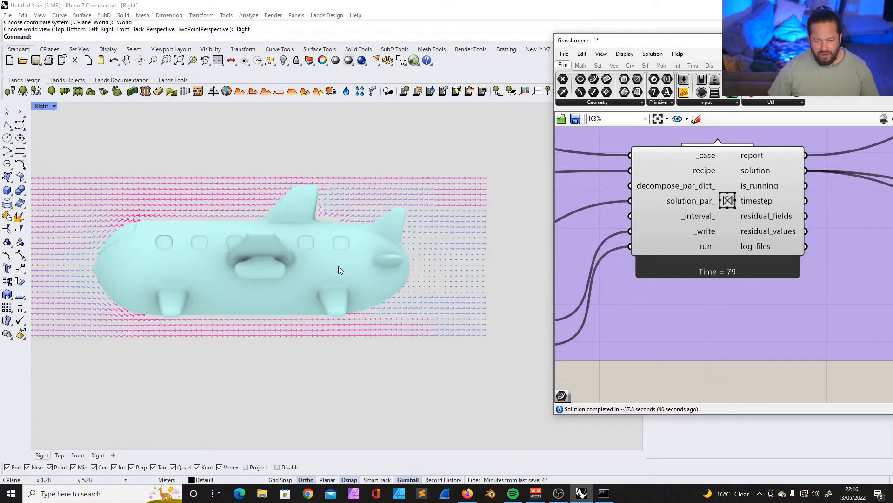
Examine the flow vectors behind the plane's tail during the run and bring up the solver's console window
scroll(454, 227, up, 5)
scroll(354, 331, down, 3)
scroll(364, 366, up, 5)
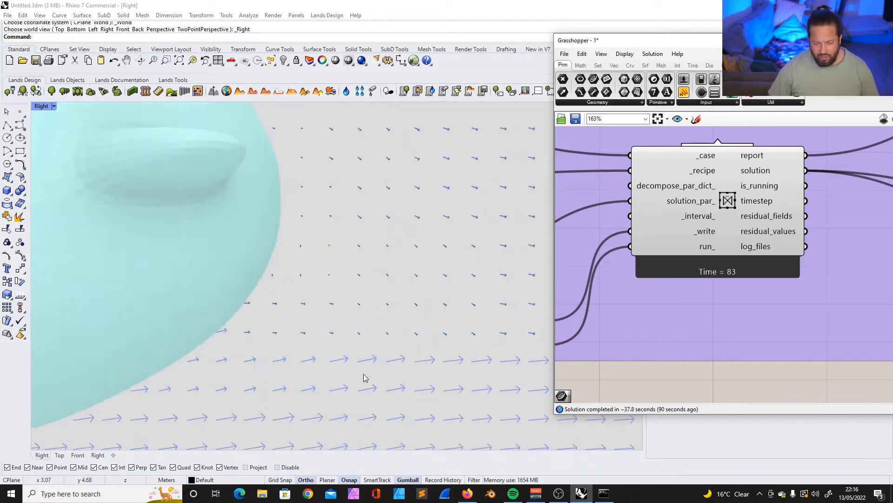
scroll(323, 244, down, 5)
scroll(350, 209, down, 5)
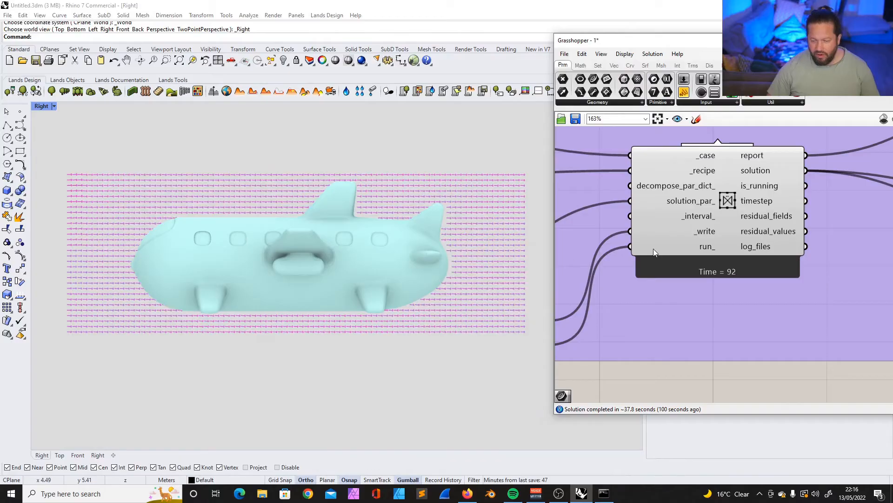
mouse_move(653, 250)
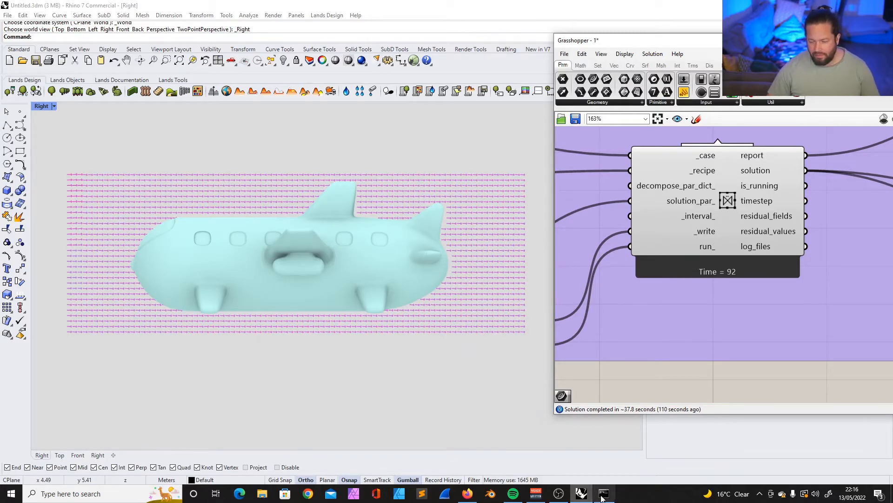
mouse_move(602, 497)
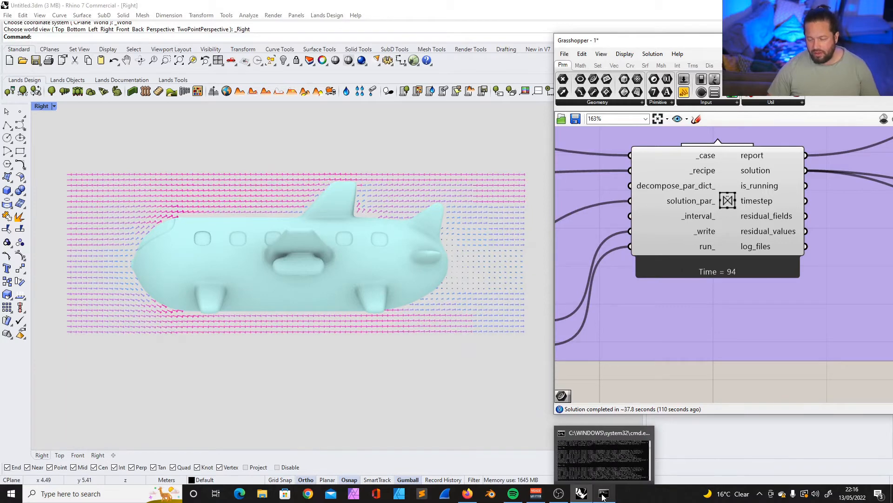
click(603, 497)
drag(711, 40, 364, 57)
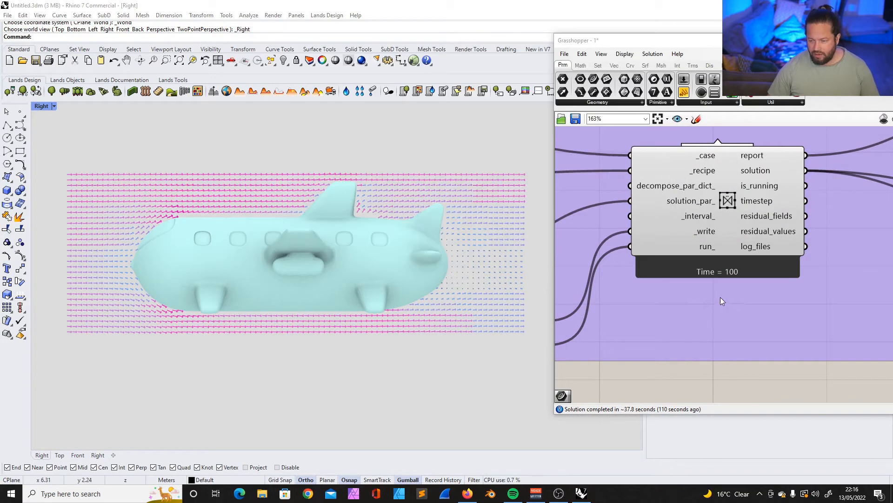
Add a Butterfly_Plot Residuals component to the empty canvas area near the Solution group
scroll(706, 372, down, 8)
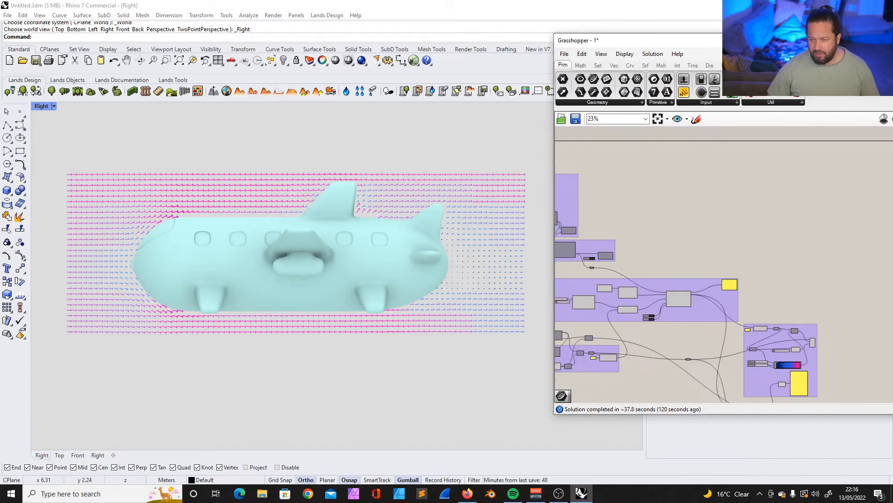
drag(768, 40, 518, 82)
click(606, 108)
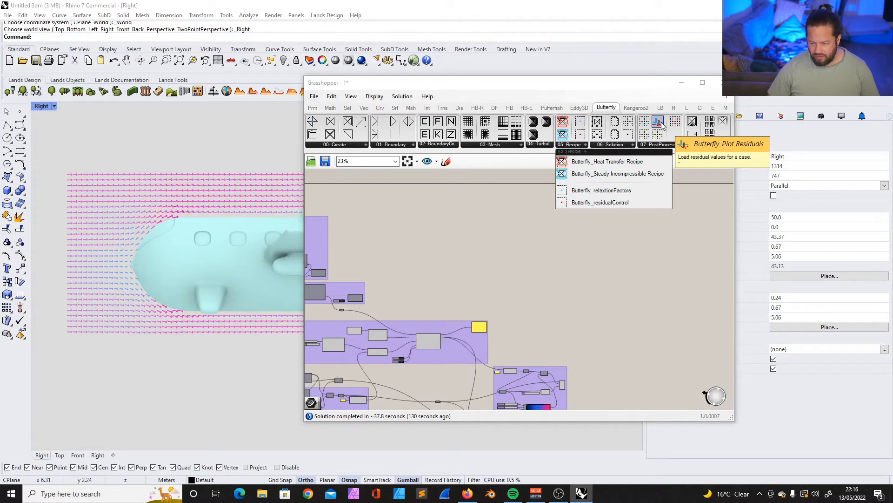
drag(663, 124, 602, 204)
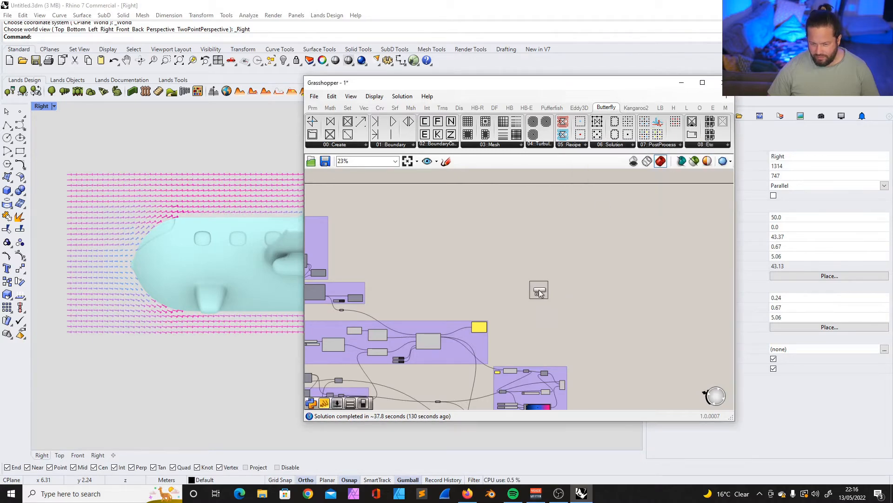
drag(538, 290, 540, 290)
scroll(504, 299, up, 6)
scroll(558, 247, down, 3)
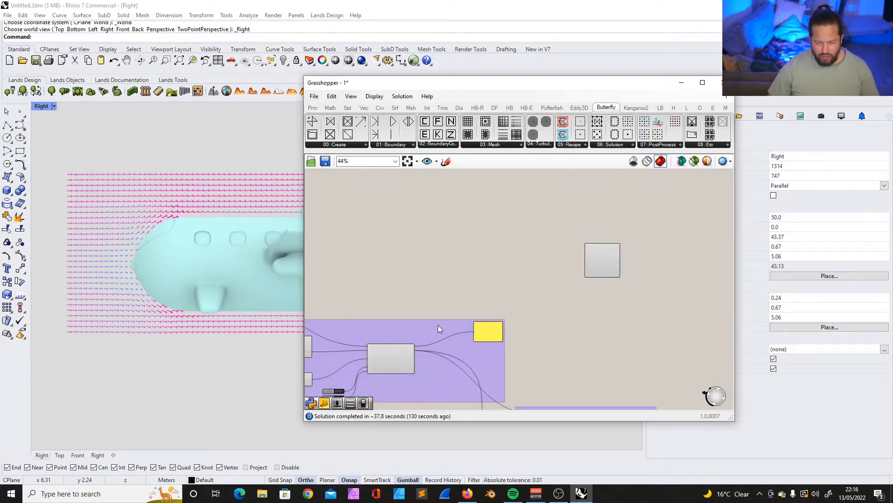
scroll(600, 275, up, 3)
drag(595, 232, 521, 244)
scroll(517, 246, down, 4)
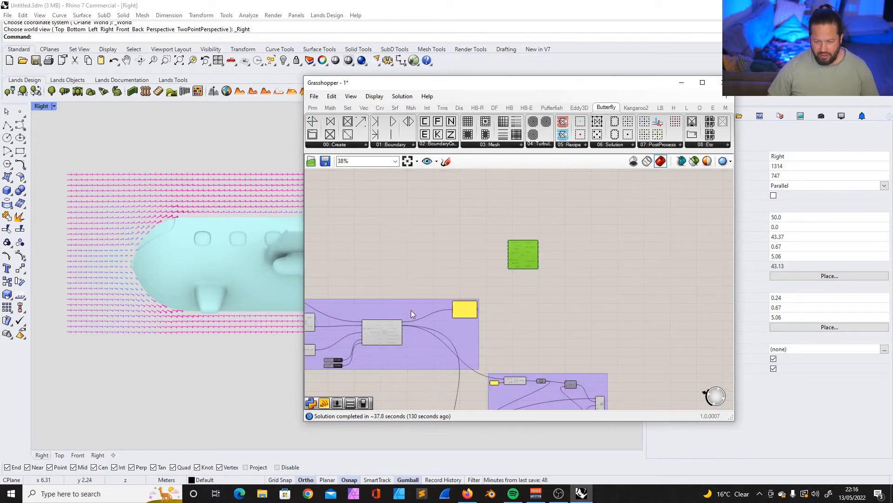
Place Butterfly_Plot Residuals just above the Solution group and connect Butterfly_Solution's solution output to its _solution input
scroll(415, 312, up, 4)
scroll(418, 315, down, 1)
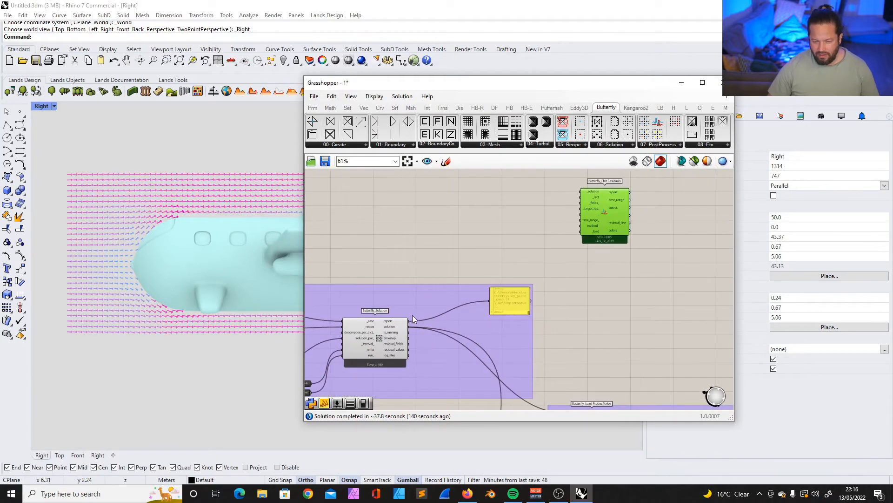
drag(626, 240, 533, 236)
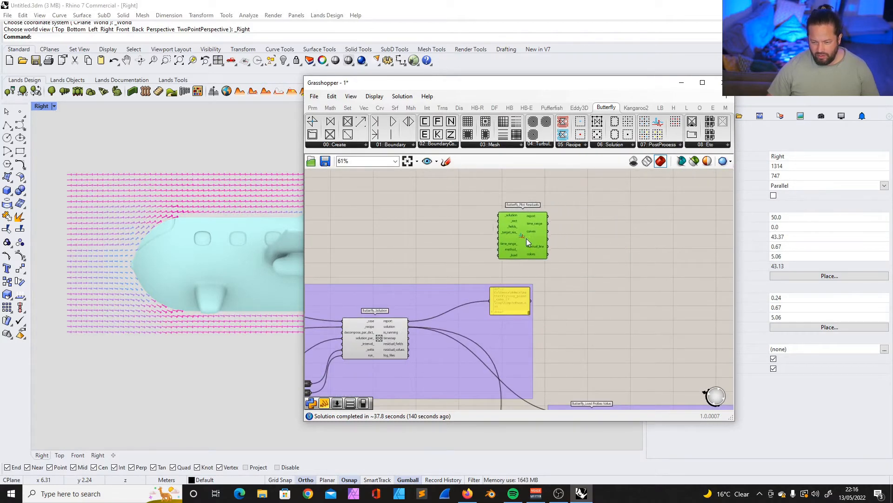
scroll(442, 264, up, 2)
drag(396, 350, 505, 199)
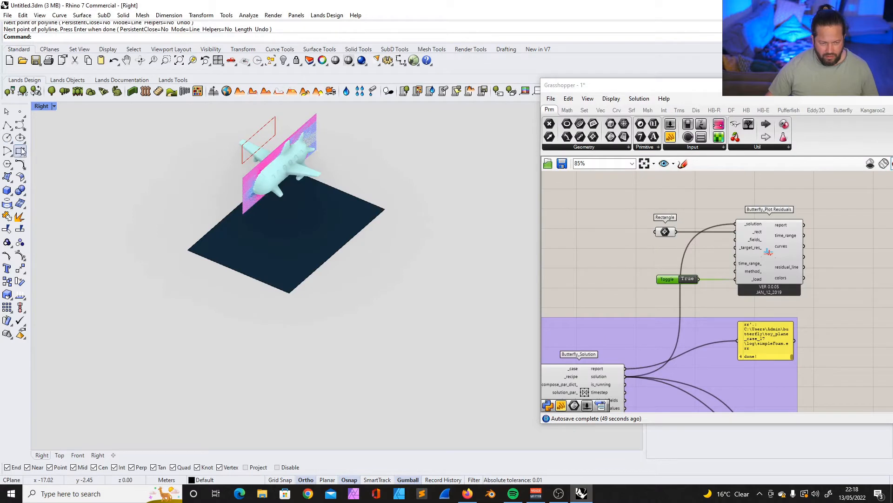
Draw a rectangle on the ground beside the plane's dark base surface as the frame for the residual plot
click(20, 151)
click(341, 278)
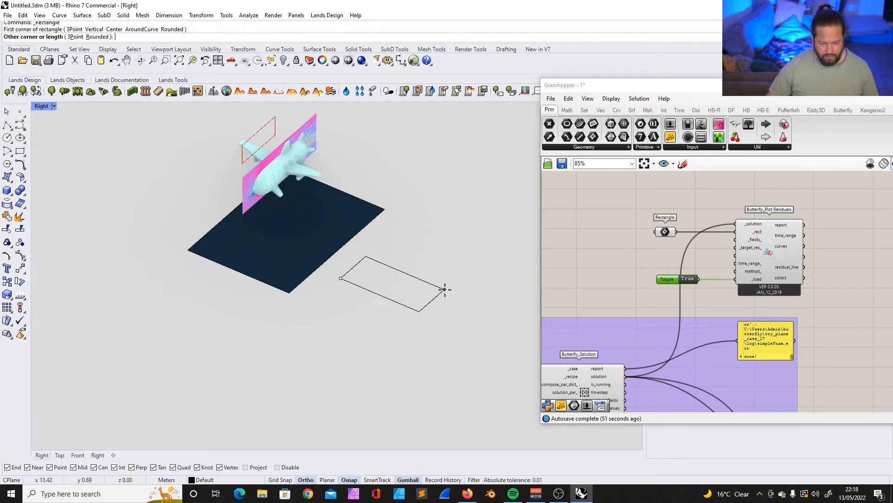
click(425, 288)
right_drag(425, 288, 371, 331)
scroll(347, 291, up, 20)
scroll(264, 323, down, 10)
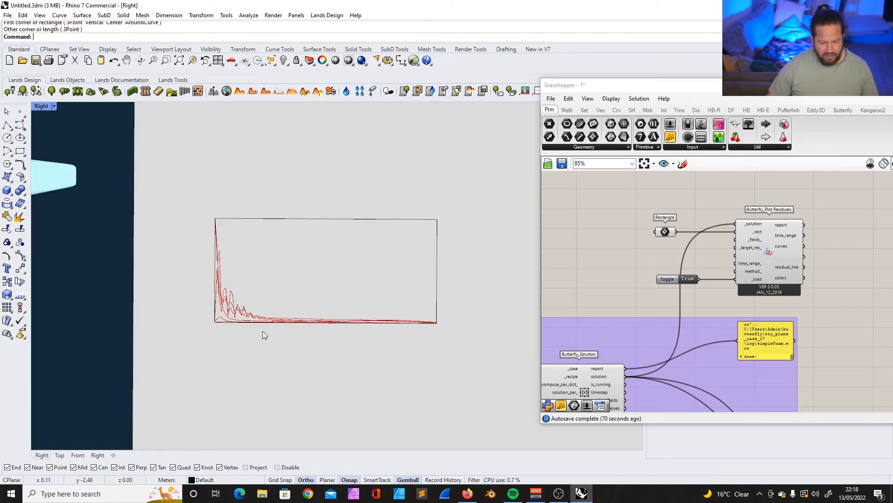
Examine the residual curves in the rectangle, the Plot Residuals inputs and the U field panel on Butterfly_Load Probes Value
scroll(261, 318, up, 3)
scroll(243, 322, down, 8)
right_drag(242, 323, 225, 270)
scroll(795, 244, up, 3)
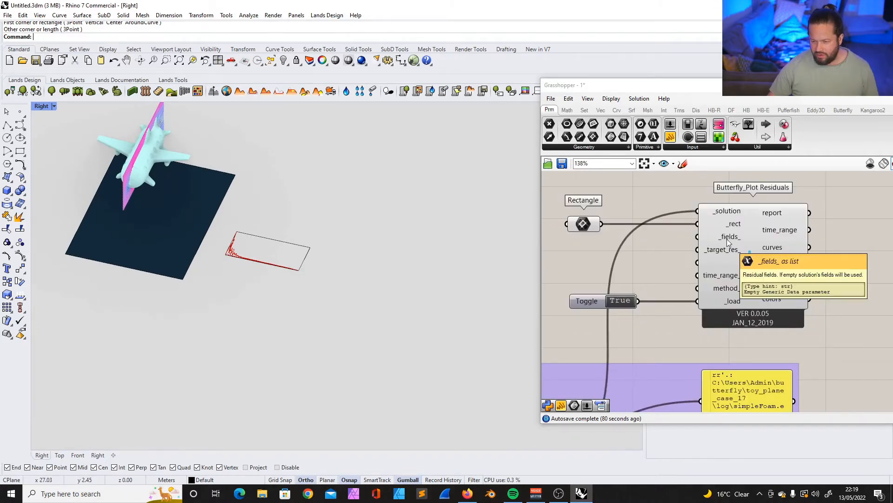
click(583, 224)
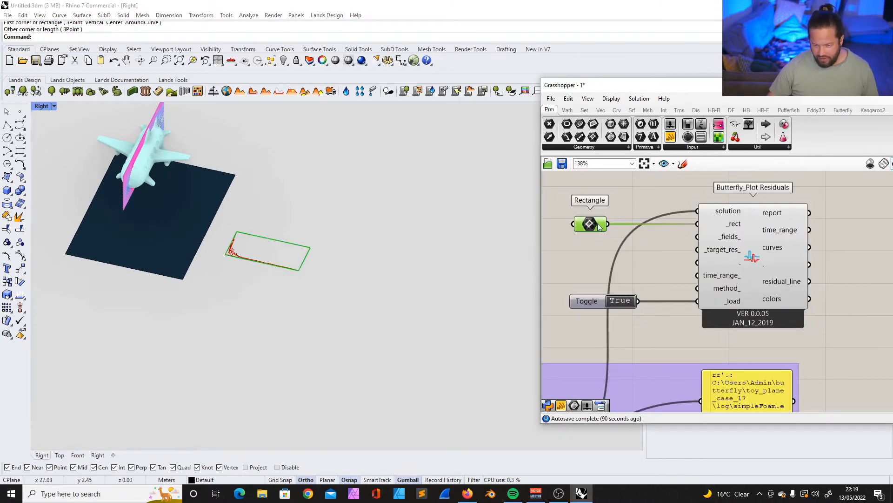
scroll(673, 219, down, 5)
scroll(719, 343, up, 8)
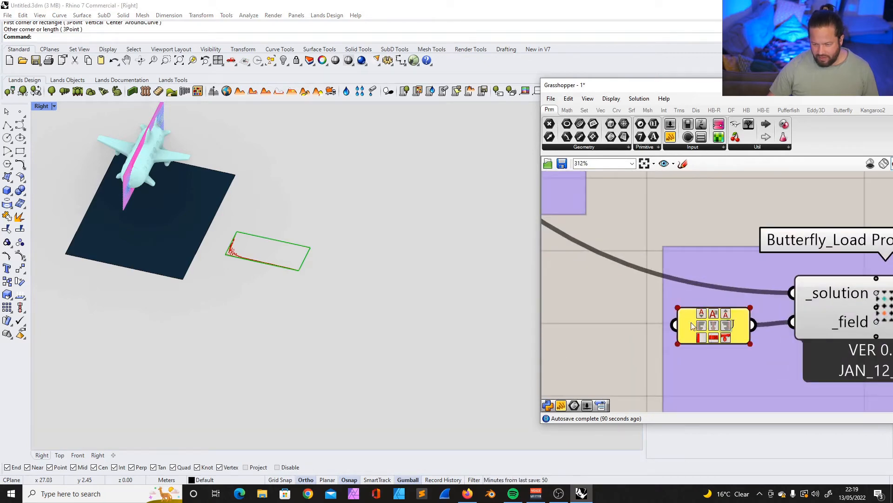
scroll(693, 325, down, 3)
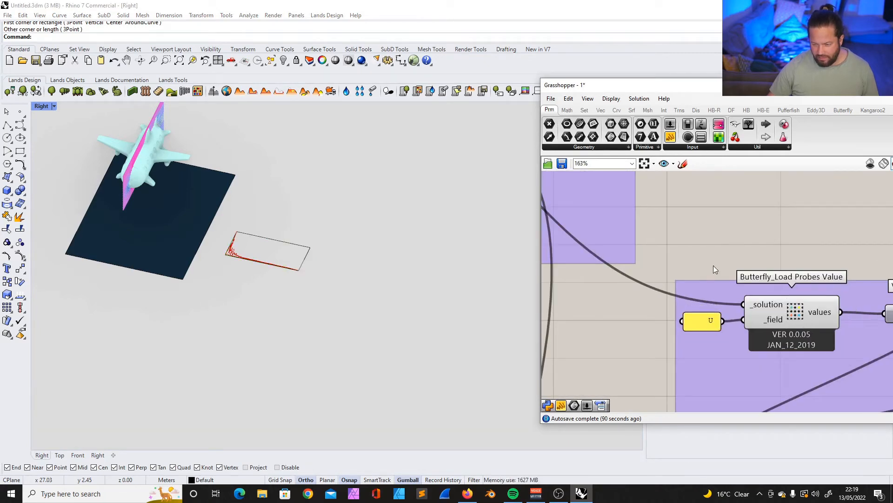
scroll(698, 320, up, 1)
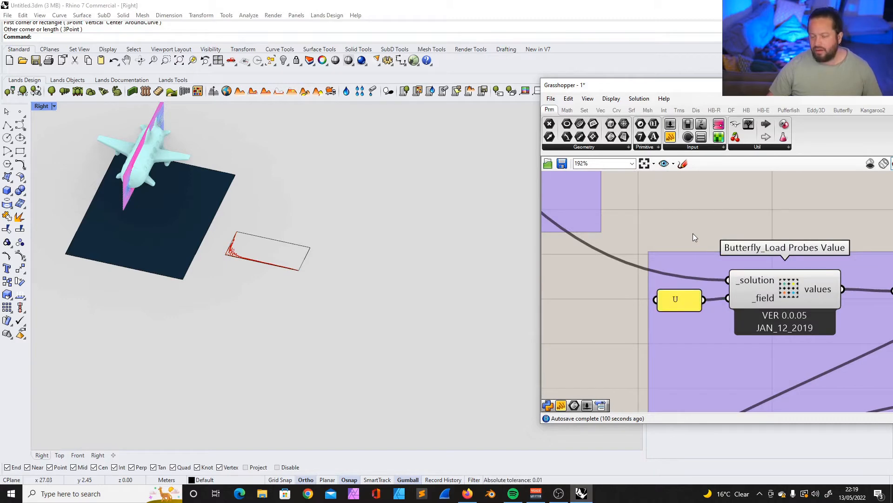
Try limiting the residual plot to field U by wiring a copy of the U panel into _fields_, and delete the copy
scroll(681, 330, down, 9)
scroll(677, 327, up, 7)
click(693, 342)
alt+drag(693, 342, 712, 236)
scroll(712, 236, down, 6)
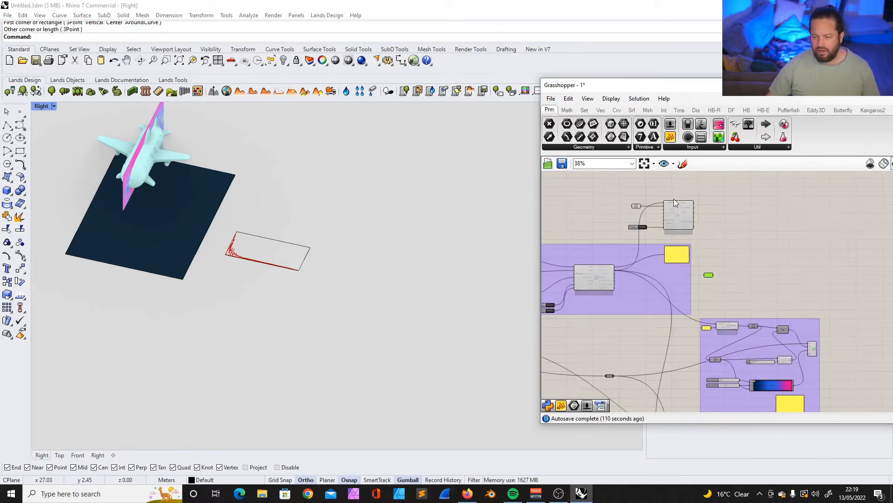
scroll(675, 200, up, 7)
scroll(763, 320, down, 3)
drag(742, 294, 690, 259)
scroll(679, 268, up, 6)
scroll(671, 270, down, 1)
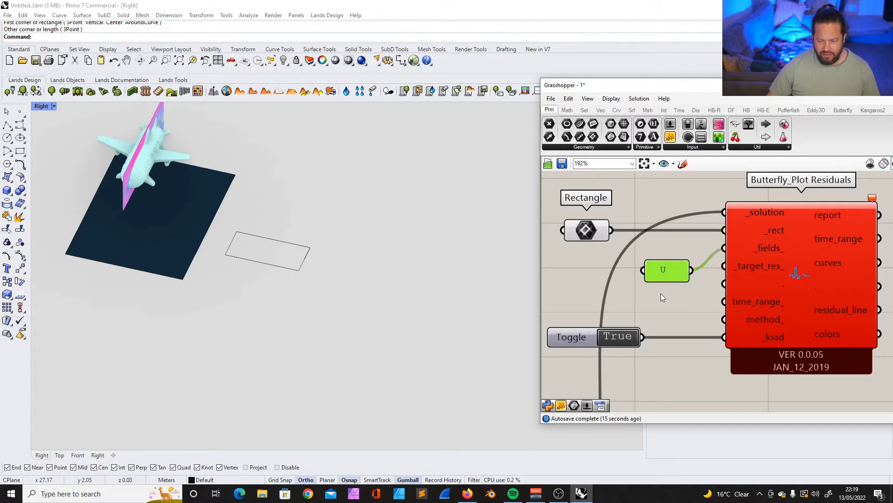
key(Delete)
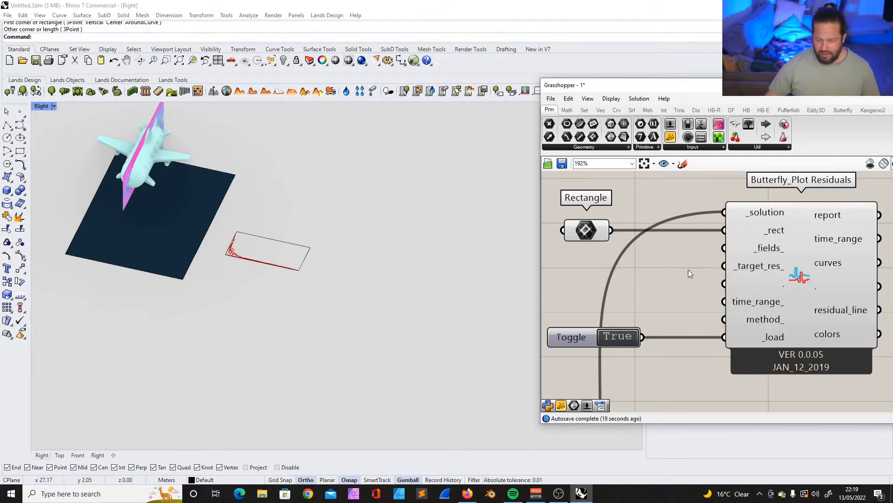
Select the Butterfly_Plot Residuals component and inspect its highlighted residual curves inside the rectangle up close and from above
right_drag(681, 241, 611, 249)
click(739, 242)
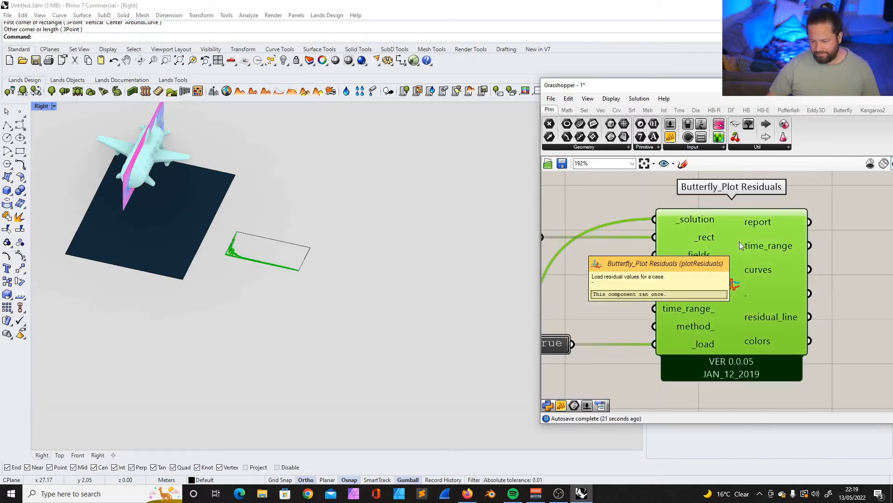
scroll(196, 244, up, 5)
scroll(210, 220, down, 2)
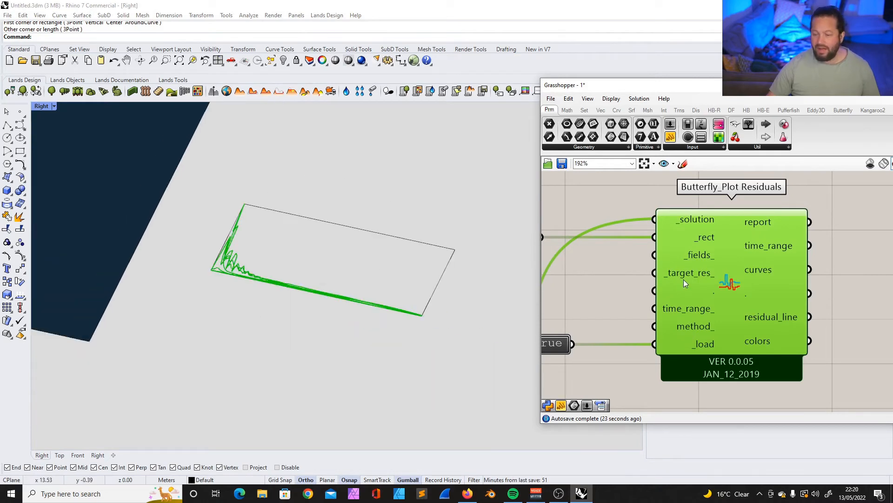
scroll(247, 256, up, 3)
scroll(238, 257, down, 4)
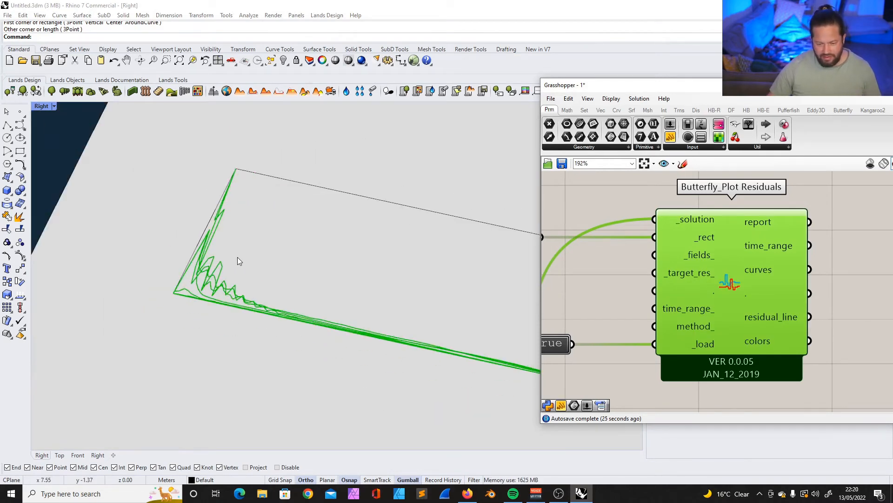
right_drag(259, 316, 255, 357)
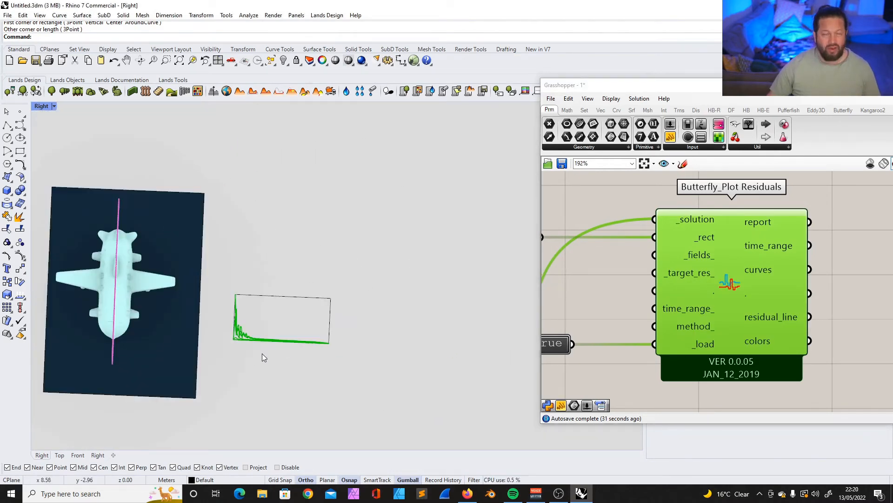
Rename the case name panel to toy_plane_case_18 so the solver reruns, and move the solver console window off the residual plot
scroll(262, 357, up, 5)
scroll(200, 226, down, 2)
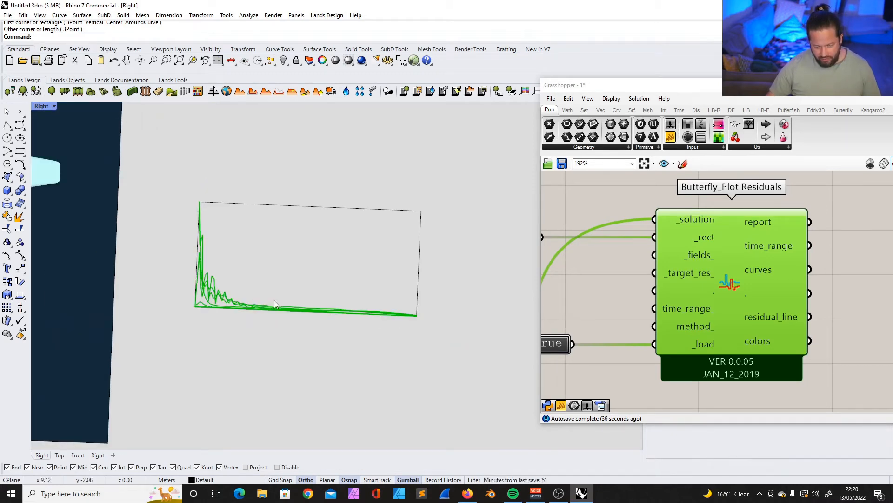
scroll(224, 267, up, 8)
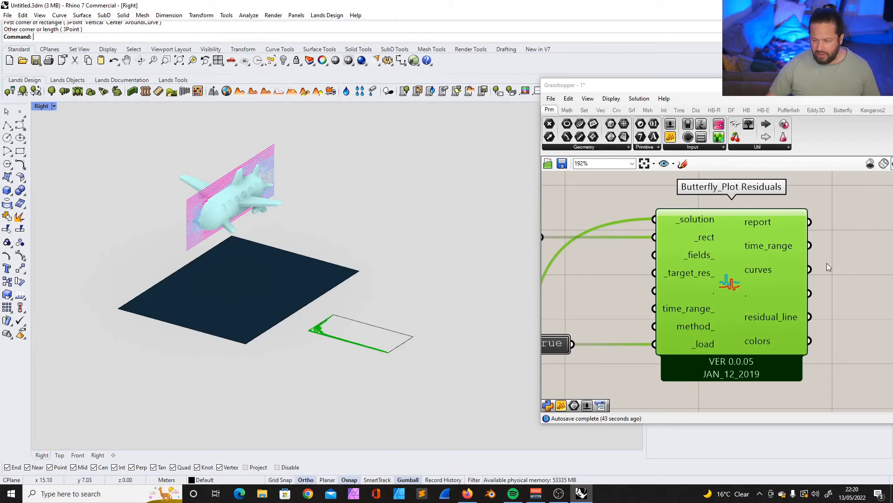
click(830, 262)
scroll(770, 257, down, 8)
scroll(750, 252, up, 5)
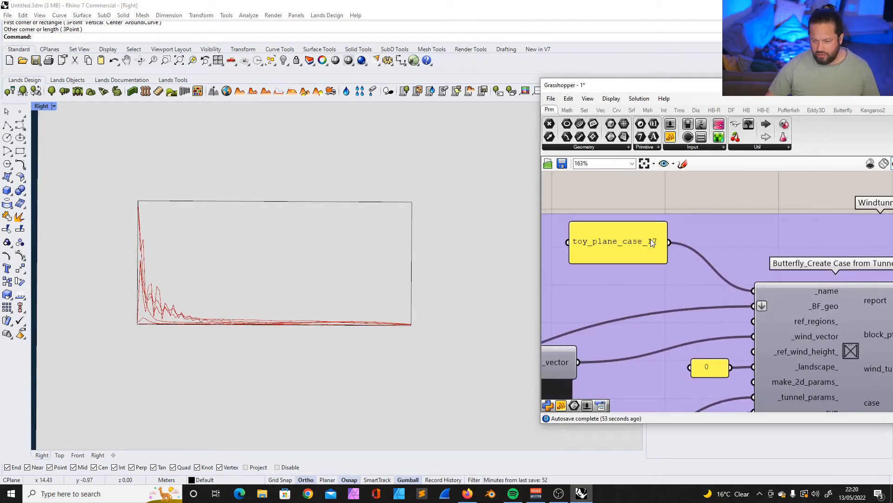
double_click(652, 242)
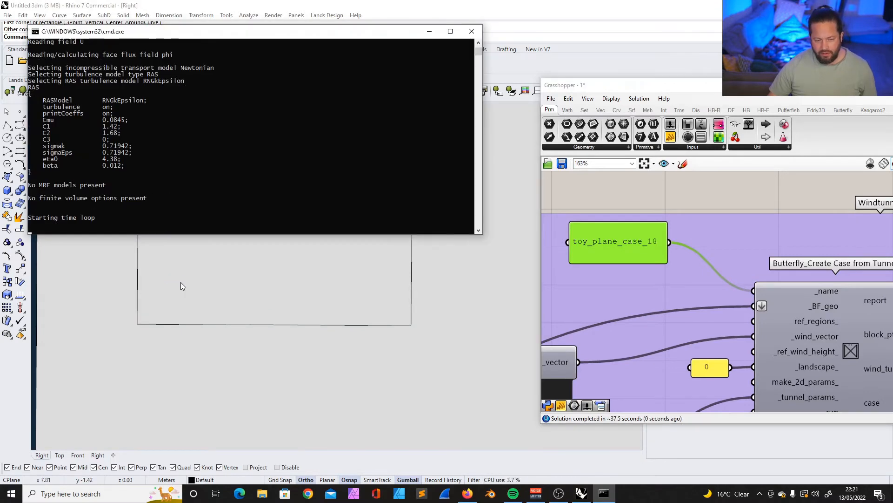
drag(228, 33, 659, 19)
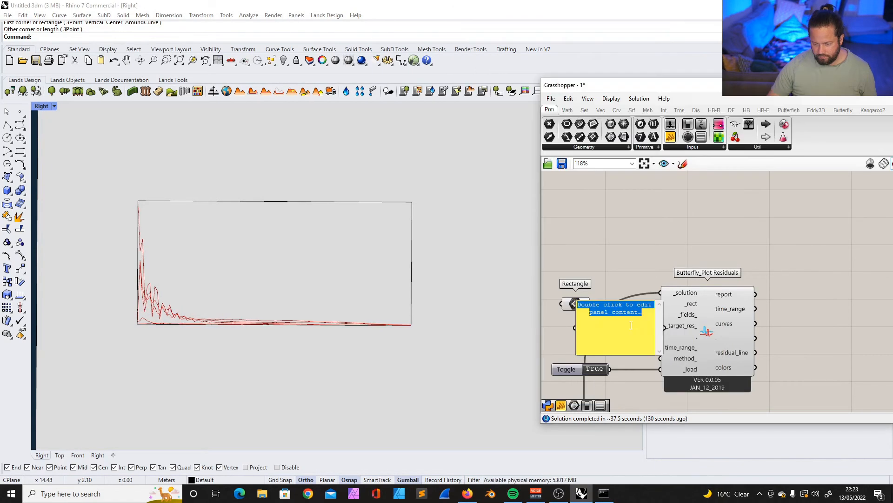
Enter Ux in a new panel, shrink it, and wire it into the _fields_ input of Butterfly_Plot Residuals
text(Ux)
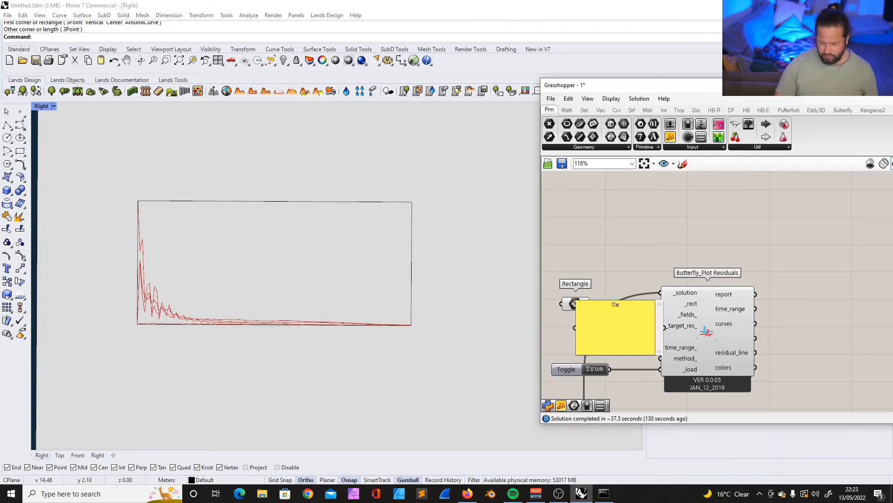
click(619, 257)
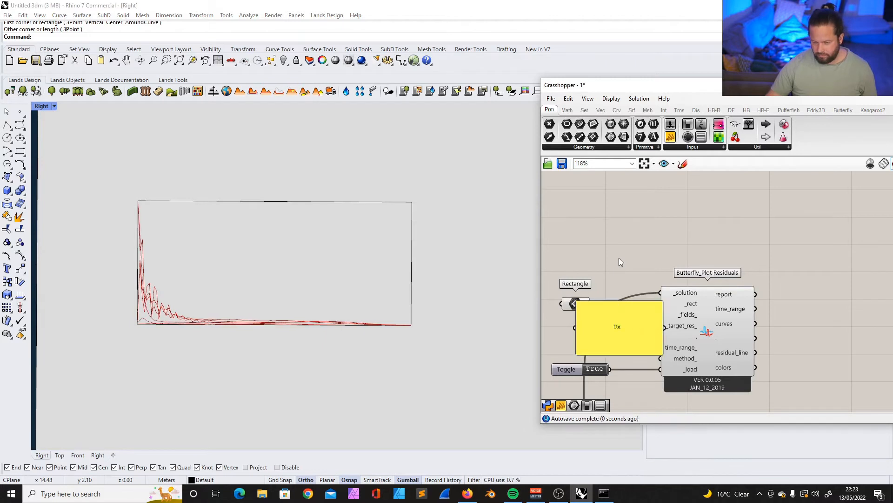
drag(635, 301, 635, 336)
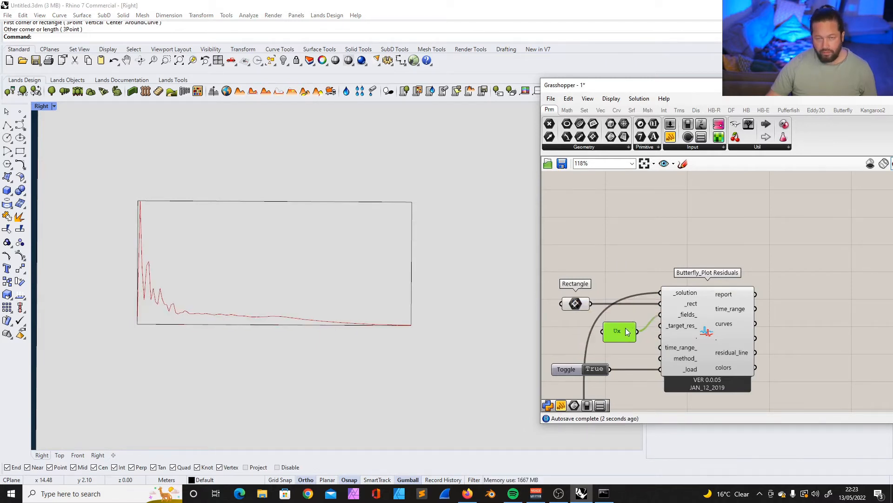
drag(627, 332, 633, 326)
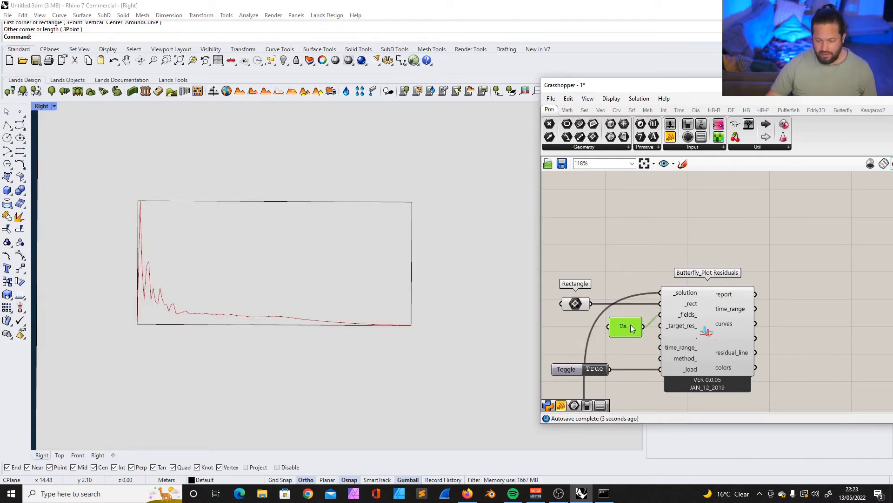
Attach a panel to the report output of Butterfly_Plot Residuals, and create a compact panel containing Ux
drag(672, 135, 814, 247)
drag(755, 294, 782, 258)
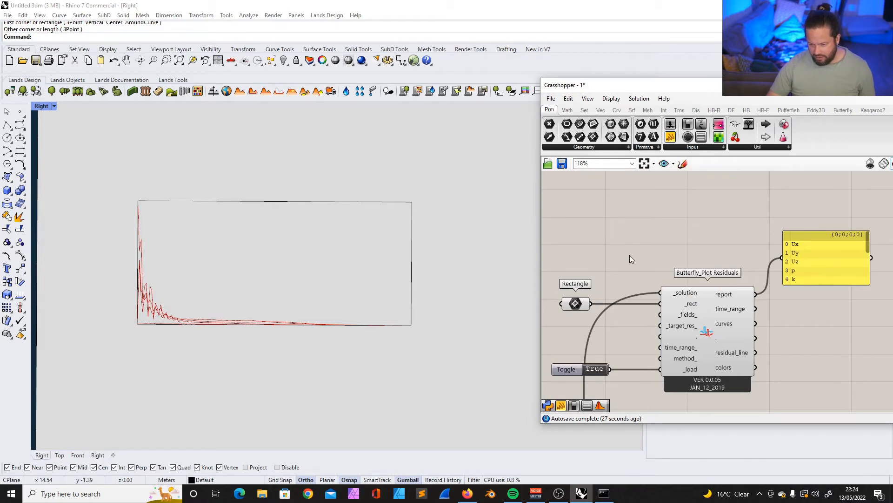
drag(665, 141, 640, 221)
double_click(640, 220)
text(Ux)
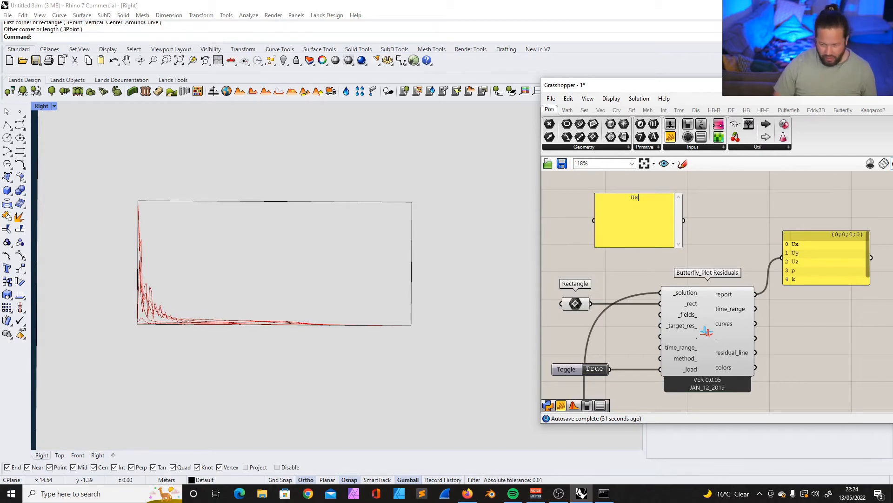
click(734, 231)
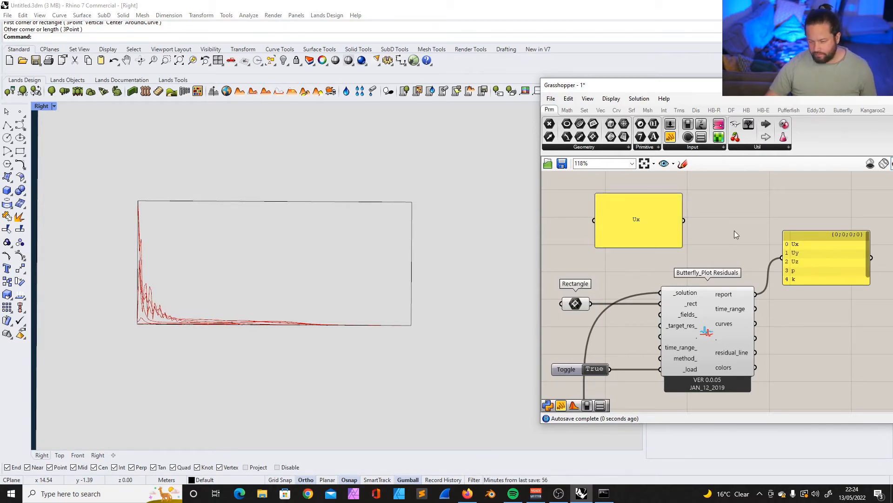
drag(677, 211, 611, 230)
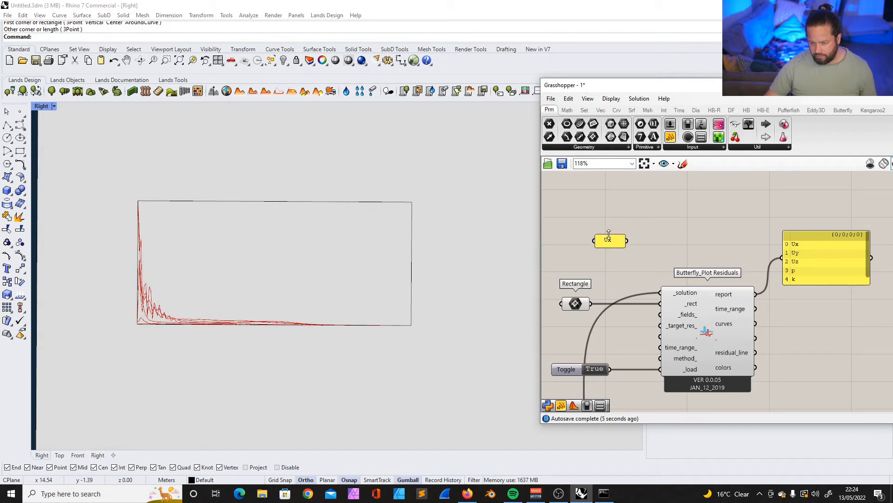
Place the Ux panel beside Butterfly_Plot Residuals and connect it to _fields_ to plot only that residual
scroll(604, 248, up, 3)
scroll(622, 222, down, 3)
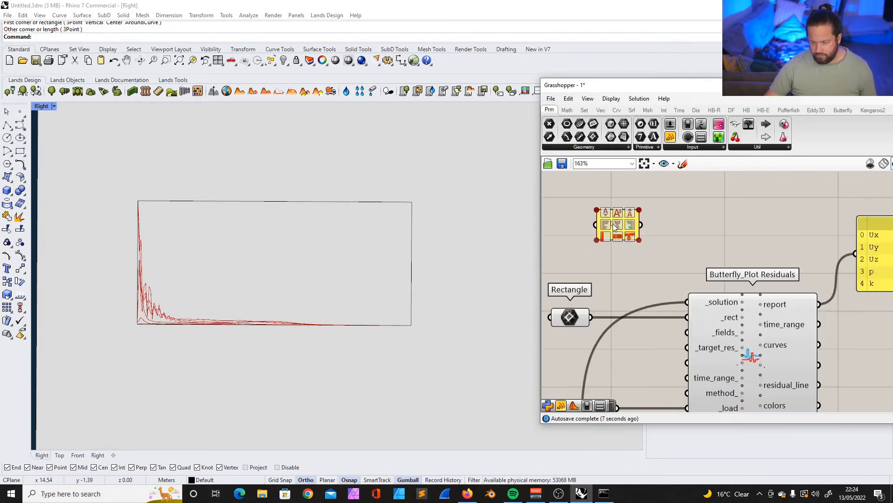
drag(625, 230, 629, 329)
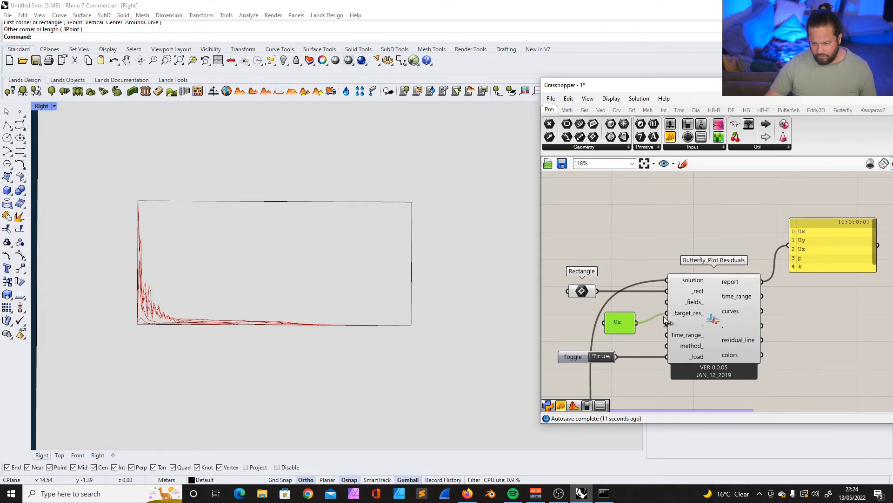
drag(668, 307, 642, 317)
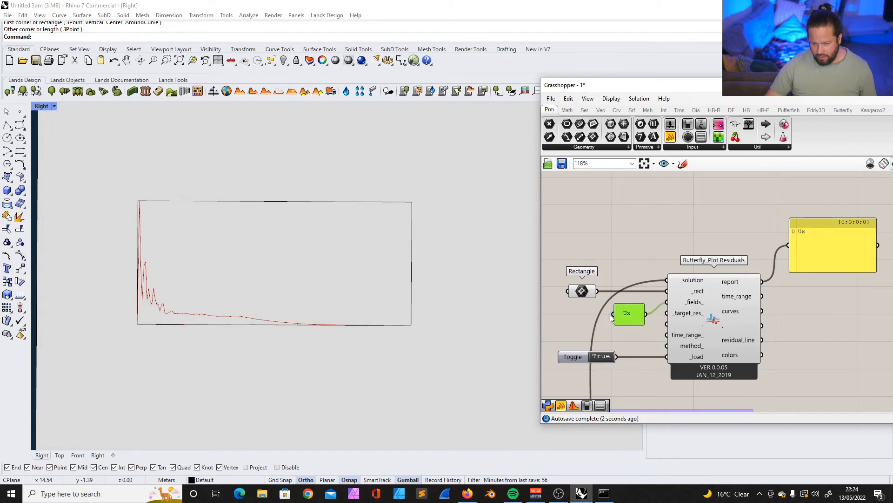
scroll(79, 310, up, 5)
scroll(213, 242, down, 5)
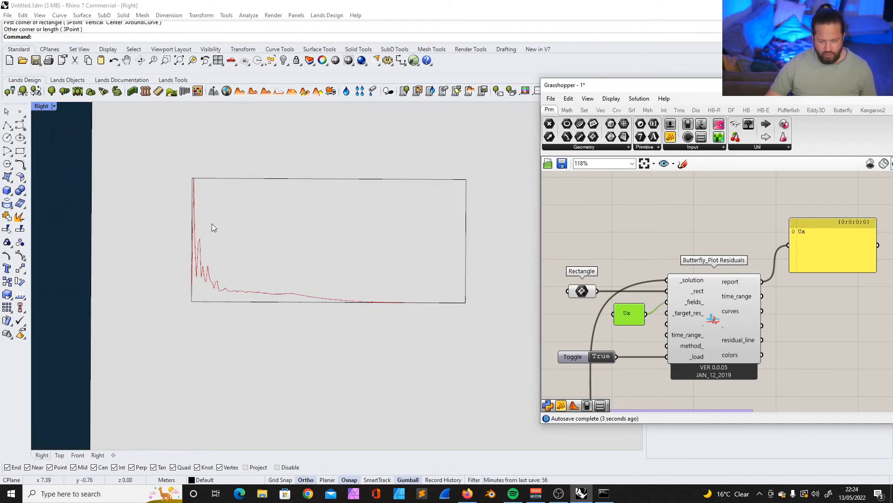
Change the _fields_ panel text to Uy to plot that velocity component's residual
scroll(650, 313, up, 4)
double_click(635, 314)
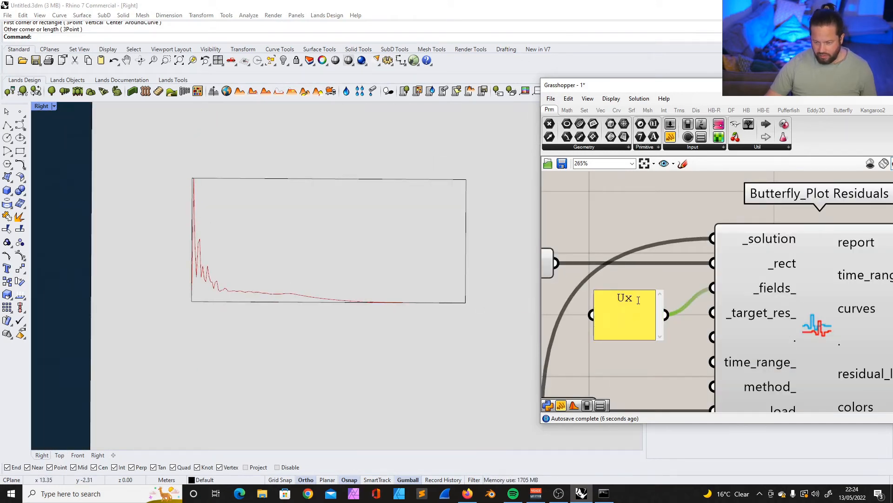
key(BackSpace)
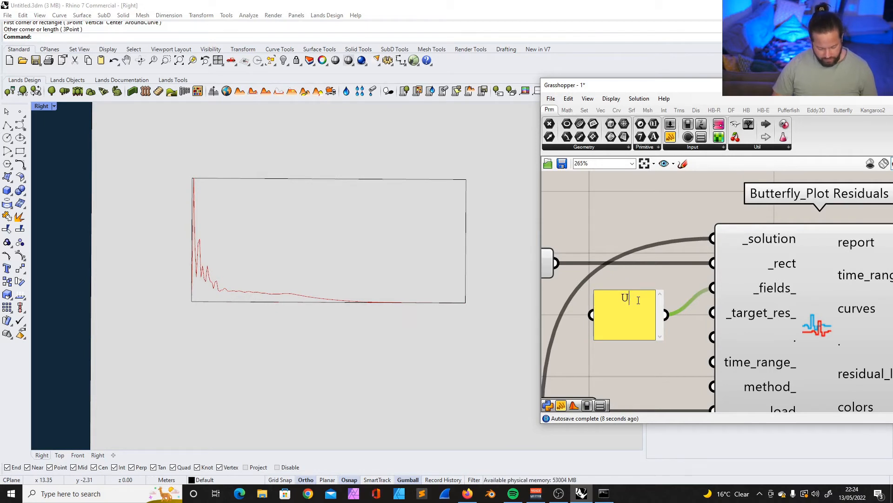
click(612, 192)
Try plotting two residuals together by setting the _fields_ panel to the comma-separated list Ux,Uy
click(632, 319)
double_click(631, 305)
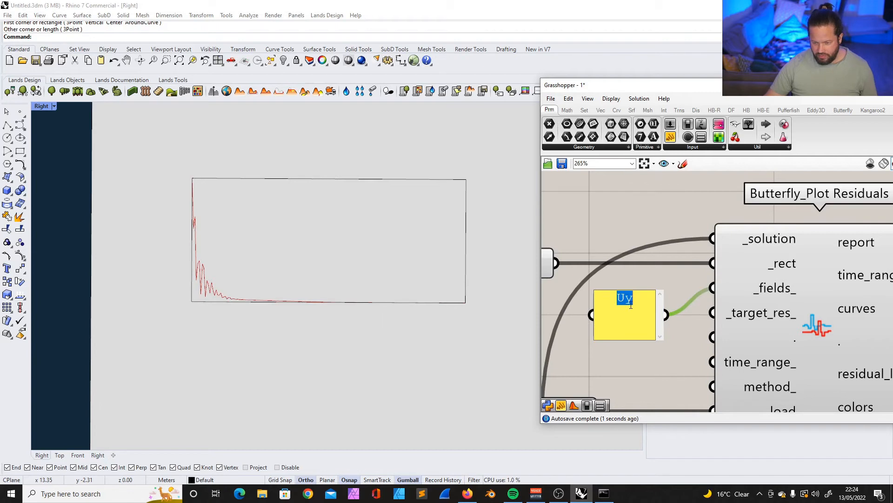
click(618, 298)
text(Ux,)
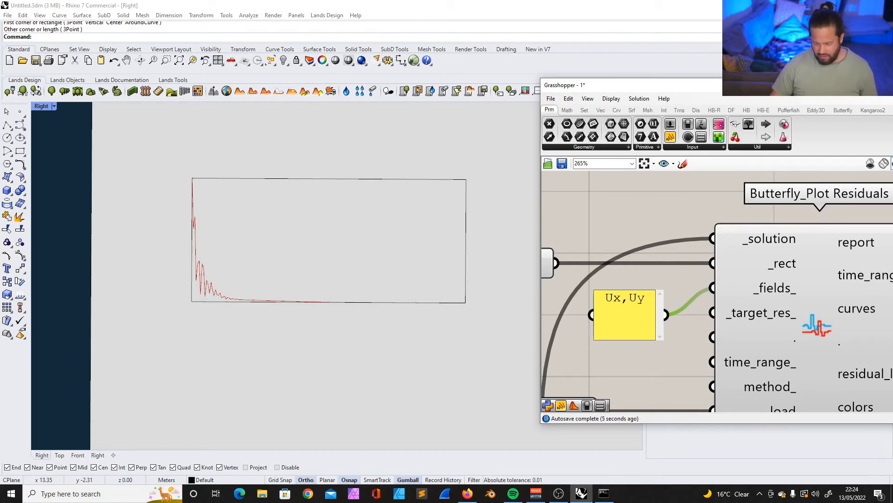
click(604, 208)
Try a trailing comma after Ux,Uy in the _fields_ panel, and delete it
double_click(627, 325)
click(648, 298)
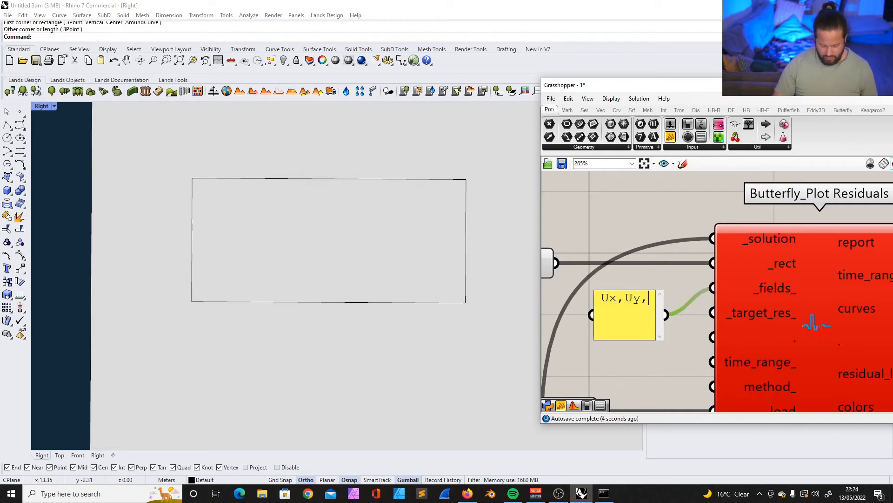
click(631, 226)
click(637, 316)
double_click(638, 316)
click(649, 302)
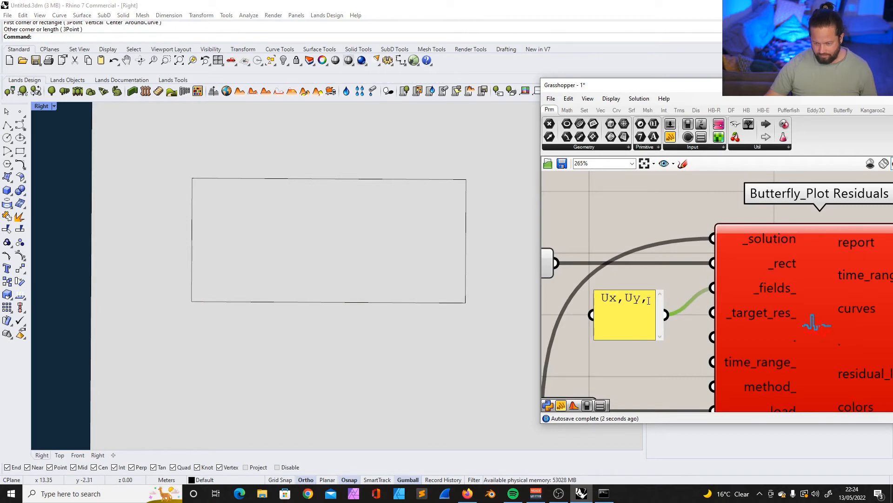
key(BackSpace)
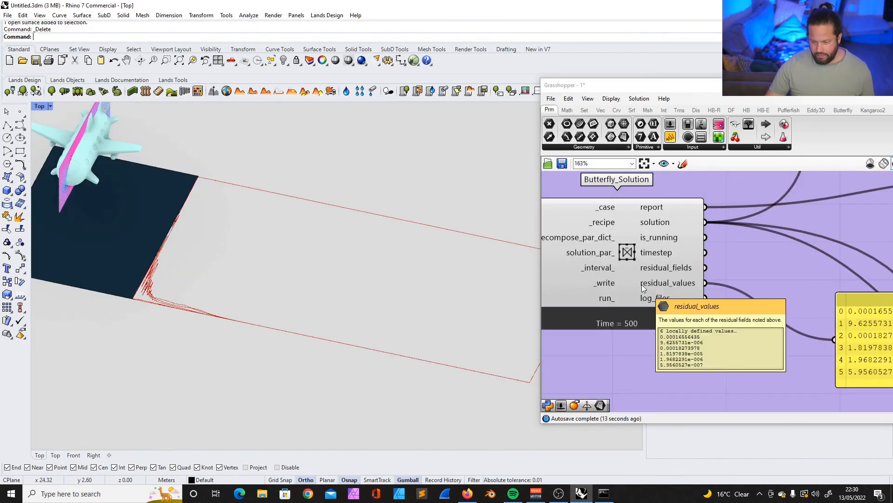
Examine how the residual curves beside the plane's dark base surface decay toward the rectangle's baseline, from above and at an angle
scroll(656, 284, down, 5)
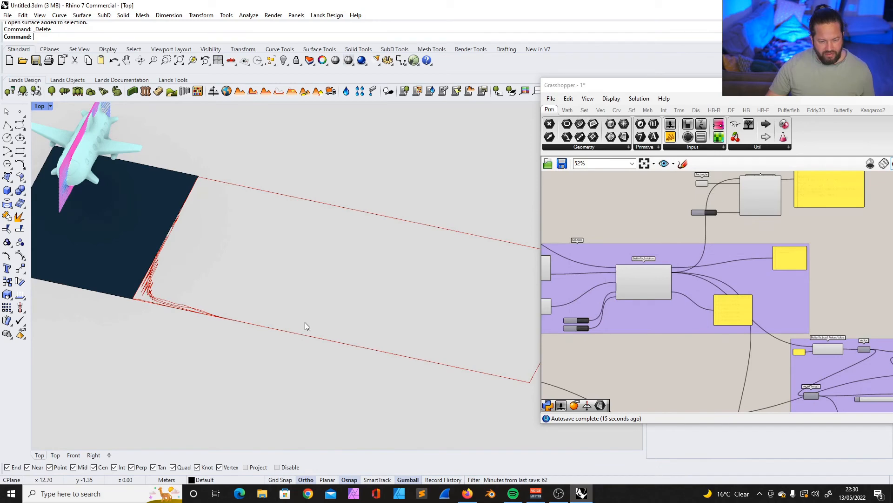
scroll(271, 263, down, 1)
scroll(250, 321, up, 6)
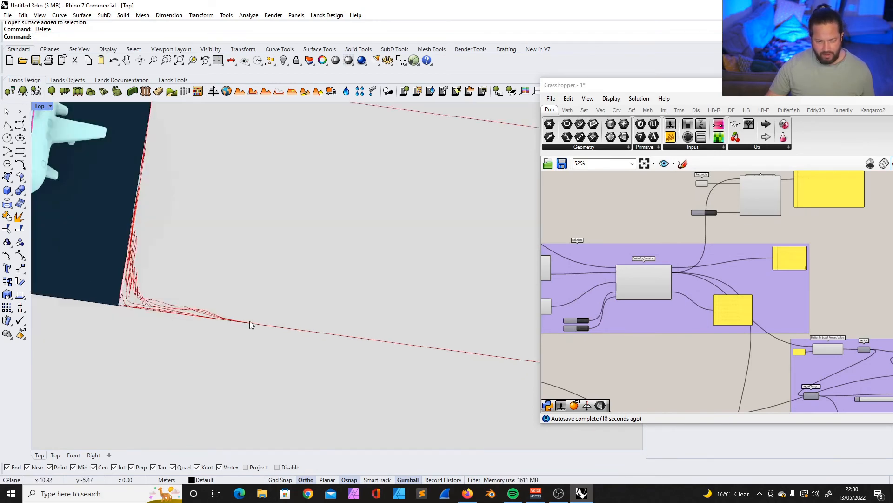
scroll(241, 314, down, 4)
scroll(169, 291, up, 4)
scroll(186, 294, up, 2)
scroll(236, 308, down, 3)
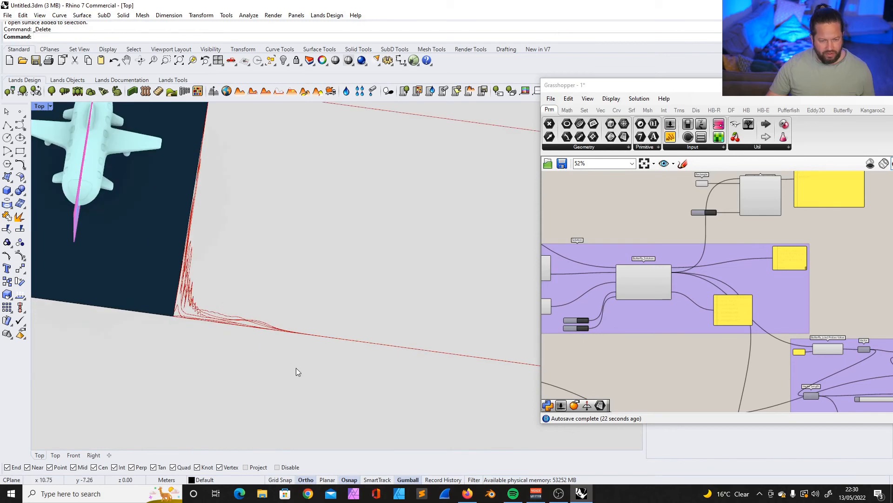
scroll(267, 349, down, 3)
scroll(267, 349, up, 3)
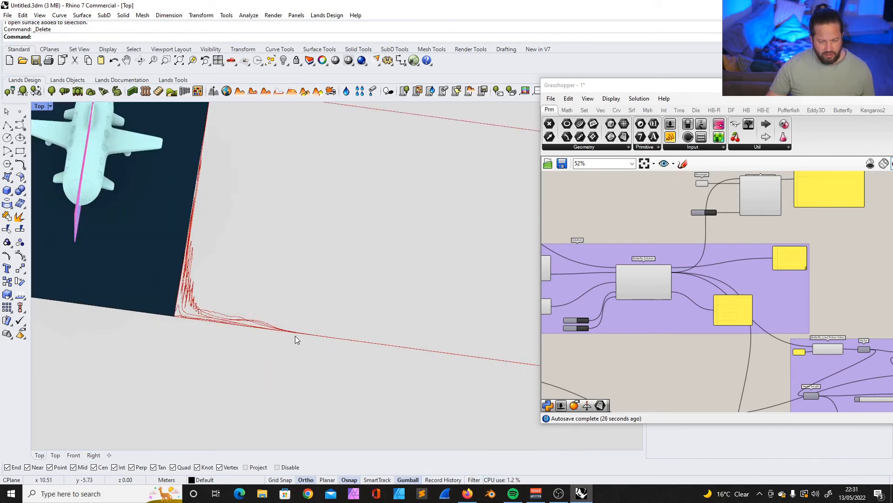
scroll(295, 338, down, 3)
scroll(284, 321, up, 4)
scroll(197, 255, down, 2)
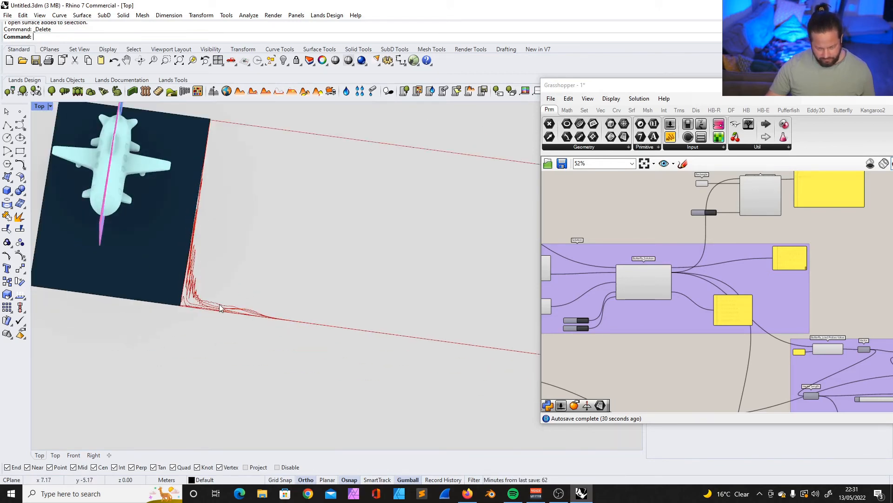
scroll(226, 310, up, 2)
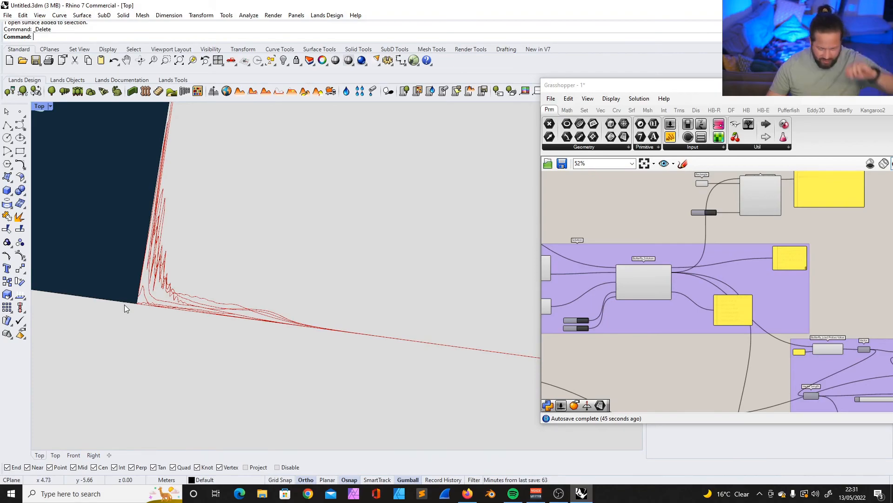
scroll(796, 316, up, 4)
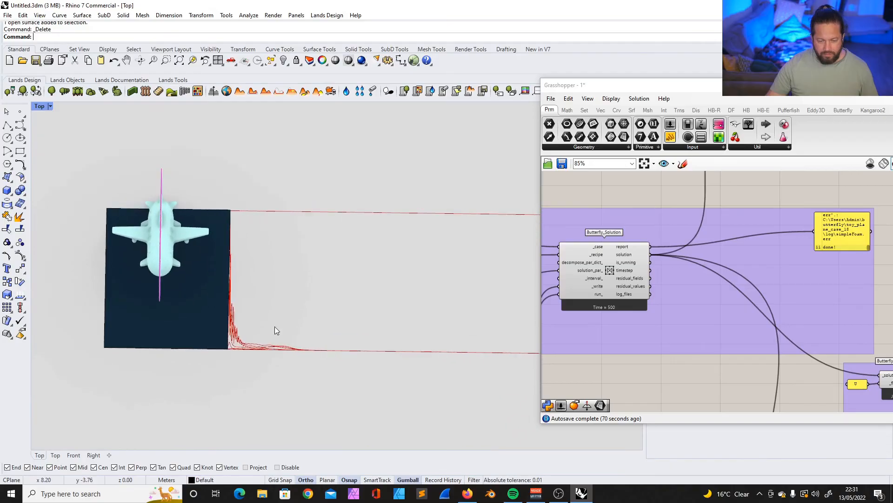
scroll(272, 321, up, 3)
scroll(250, 315, down, 4)
right_drag(251, 315, 232, 319)
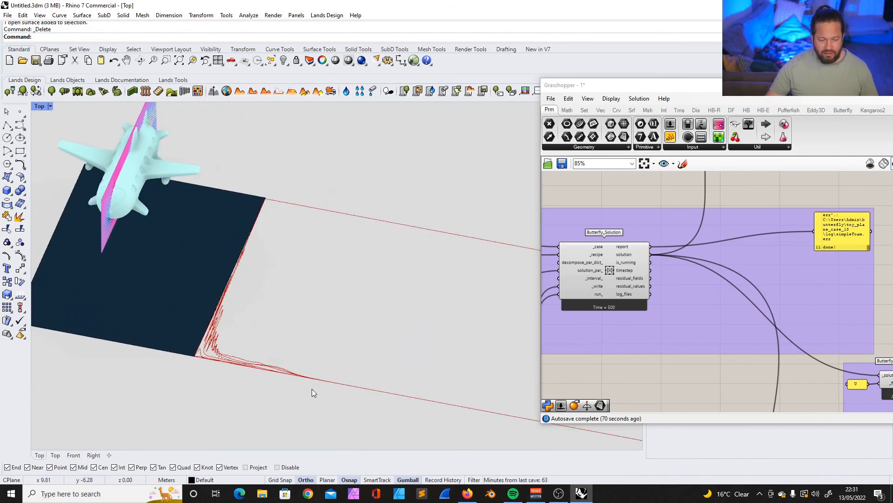
scroll(361, 374, down, 3)
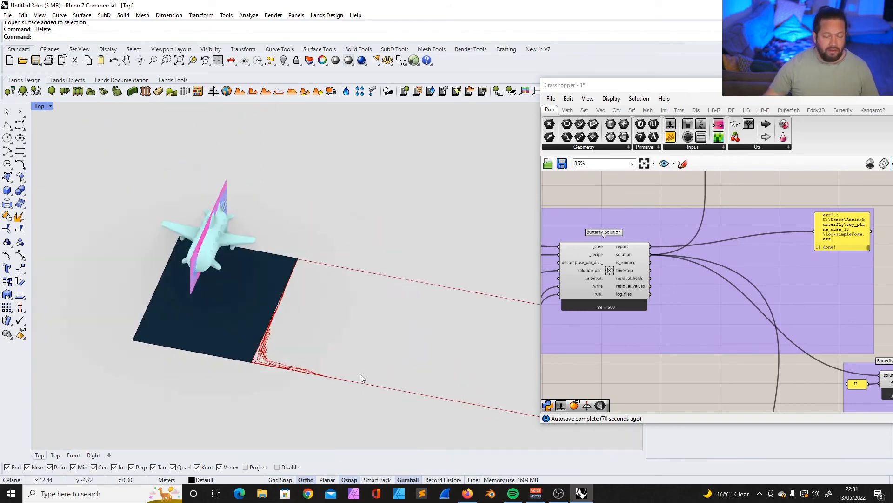
Review the flow vectors around the toy plane up close, and look over the whole Butterfly definition
scroll(253, 261, up, 3)
scroll(255, 260, up, 4)
right_drag(257, 251, 210, 255)
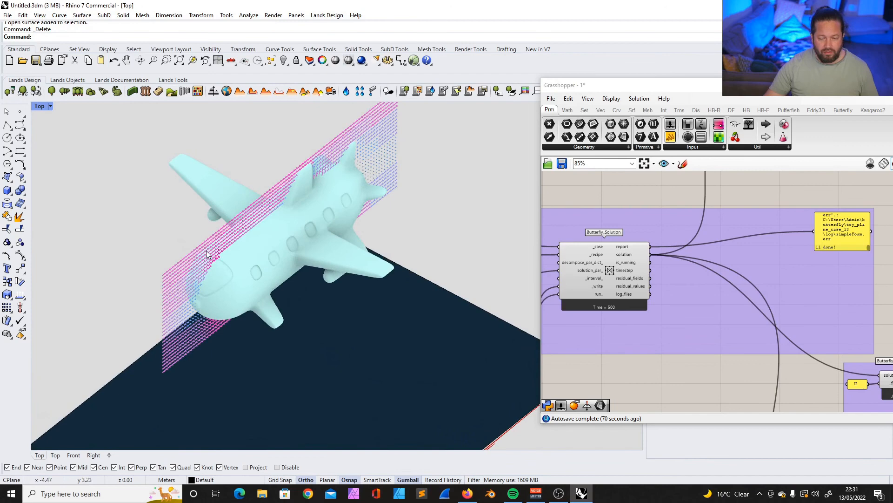
scroll(209, 255, down, 4)
scroll(739, 248, down, 9)
scroll(634, 233, up, 10)
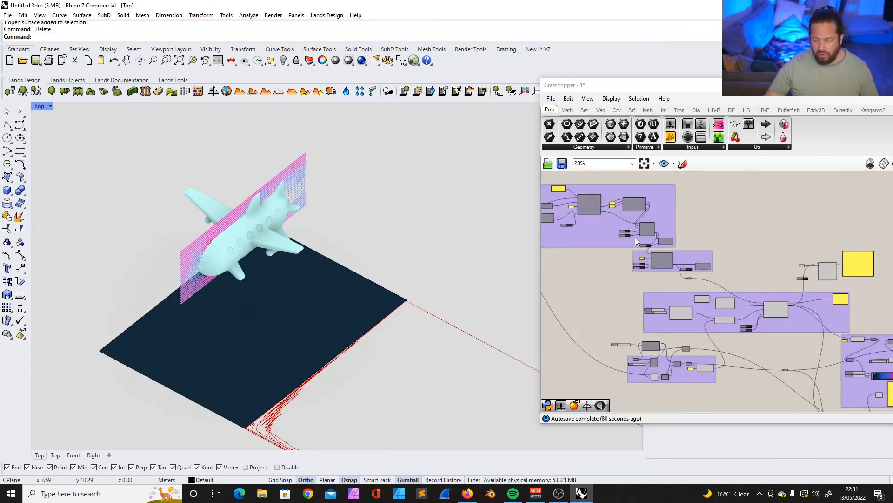
Inspect the global refinement level input of the snappyHexMesh component, and look over the definition's downstream groups
scroll(667, 277, up, 4)
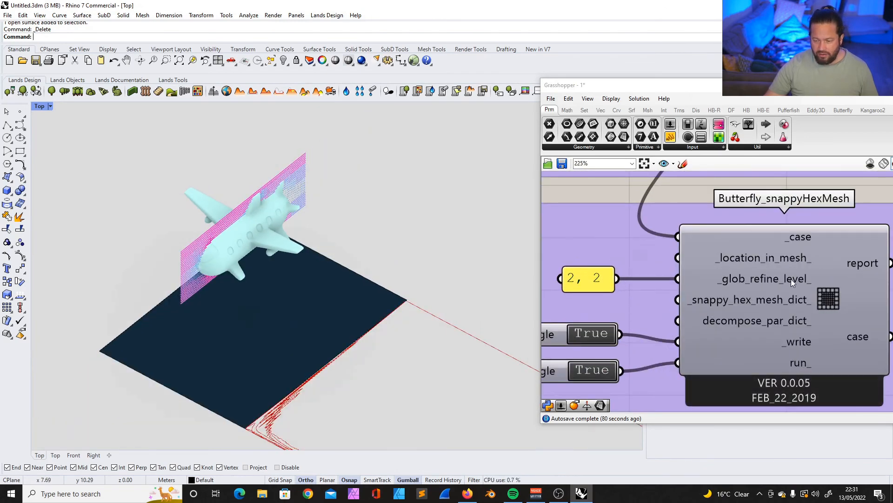
mouse_move(791, 278)
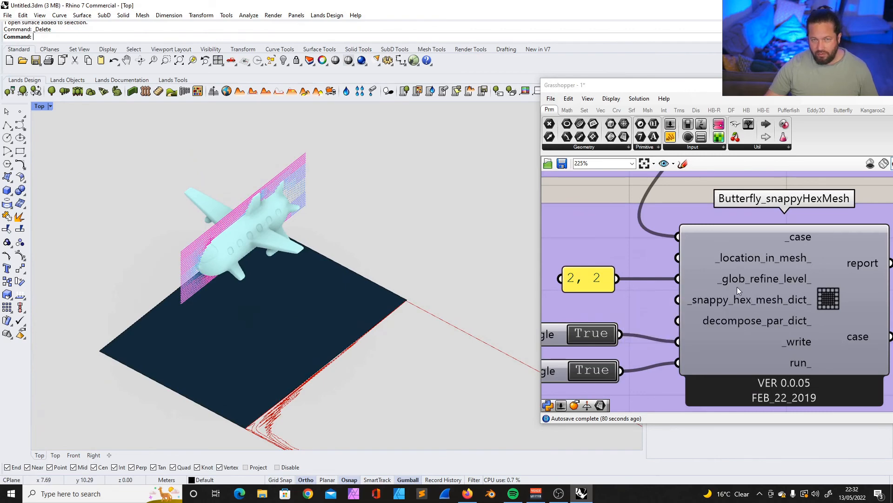
scroll(731, 283, down, 3)
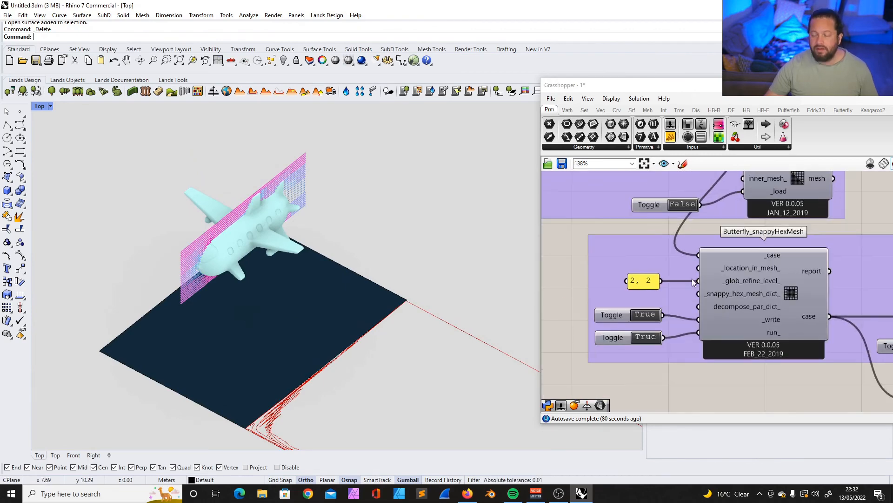
scroll(713, 279, up, 4)
scroll(713, 278, down, 12)
scroll(786, 317, up, 8)
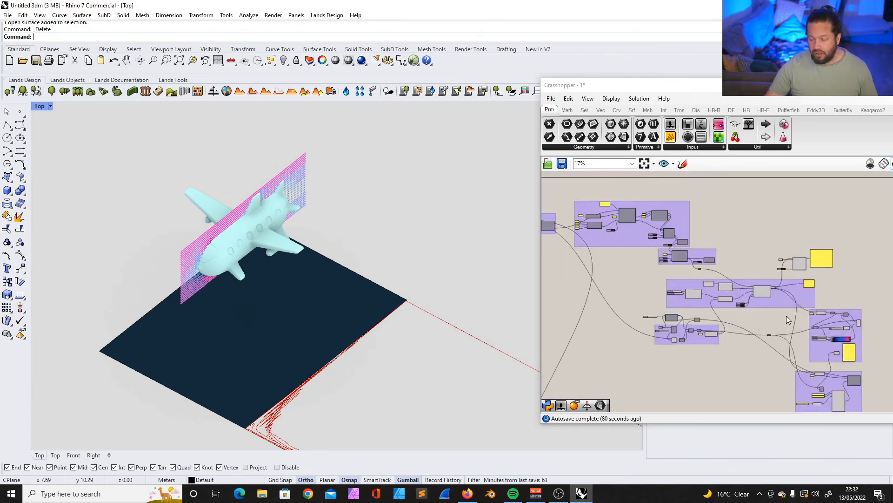
scroll(800, 237, down, 4)
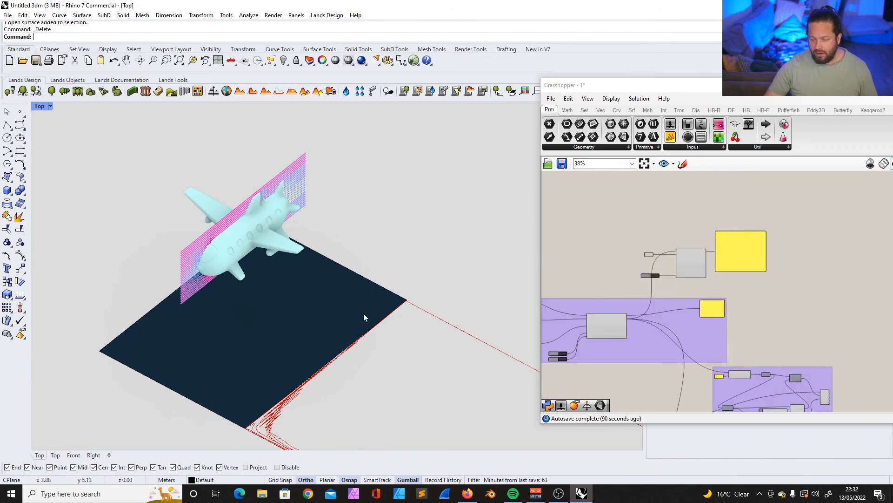
Examine the residual curves along the dark base surface's edge up close, and view them together with the plane and its flow vectors
scroll(371, 219, down, 8)
ctrl+shift+right_drag(321, 260, 356, 340)
scroll(325, 269, up, 12)
ctrl+shift+right_drag(309, 283, 270, 258)
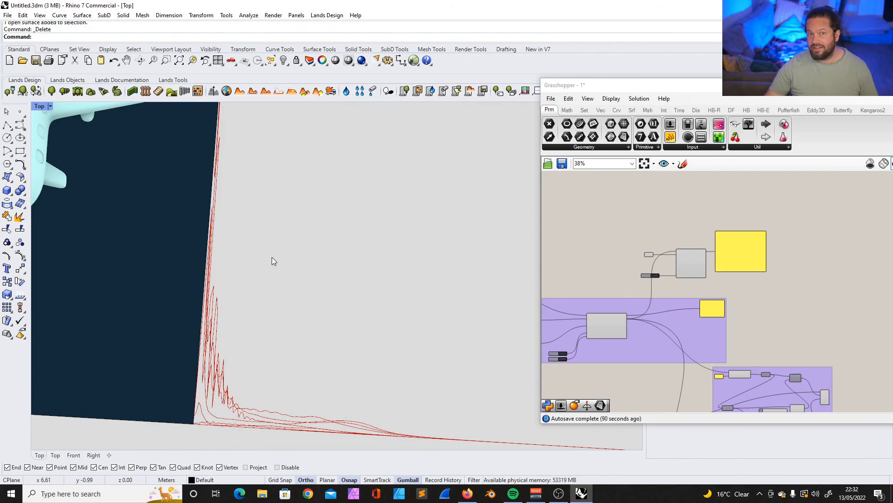
scroll(216, 235, down, 3)
ctrl+shift+right_drag(217, 236, 206, 172)
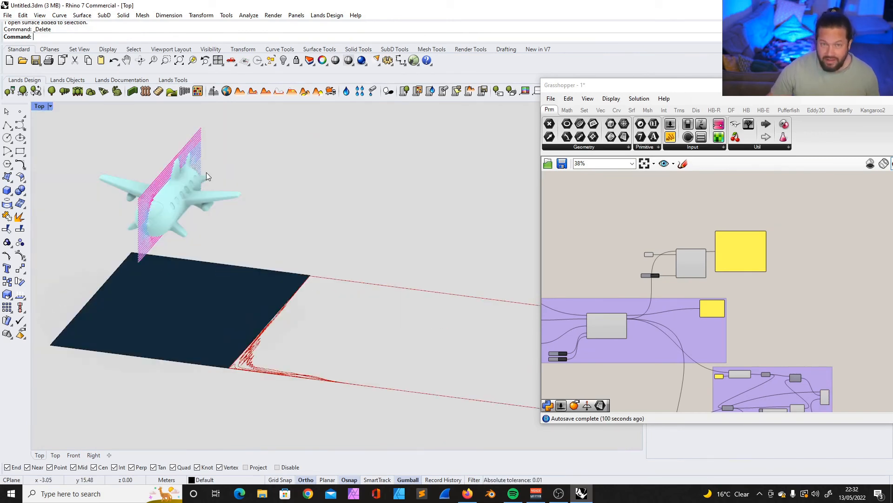